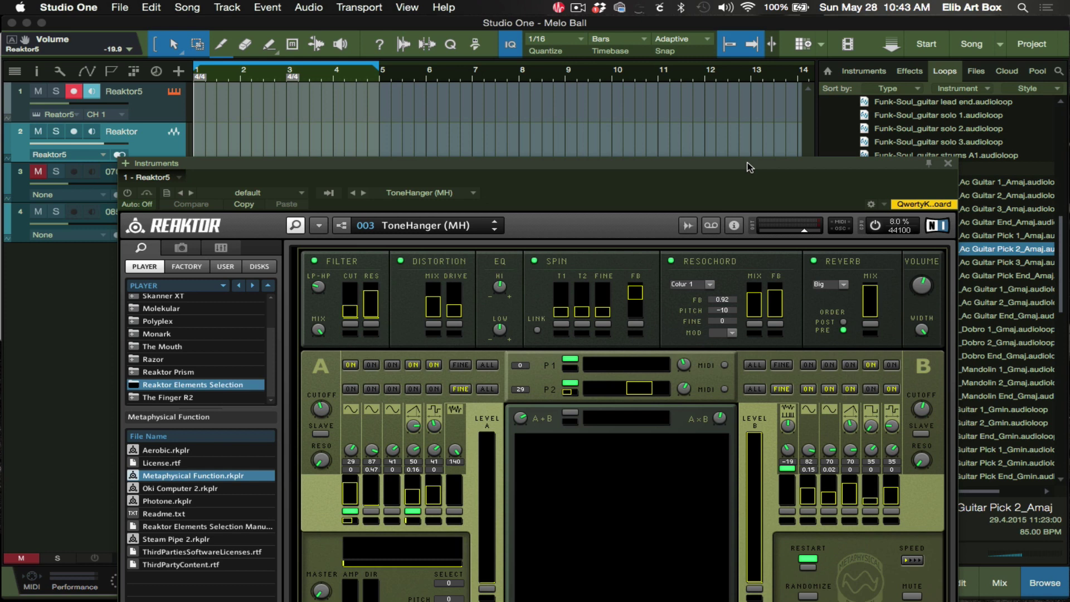
- Reposition the Reaktor5 instrument window so the whole Metaphysical Function panel is visible, and activate the instrument
drag(703, 172, 741, 166)
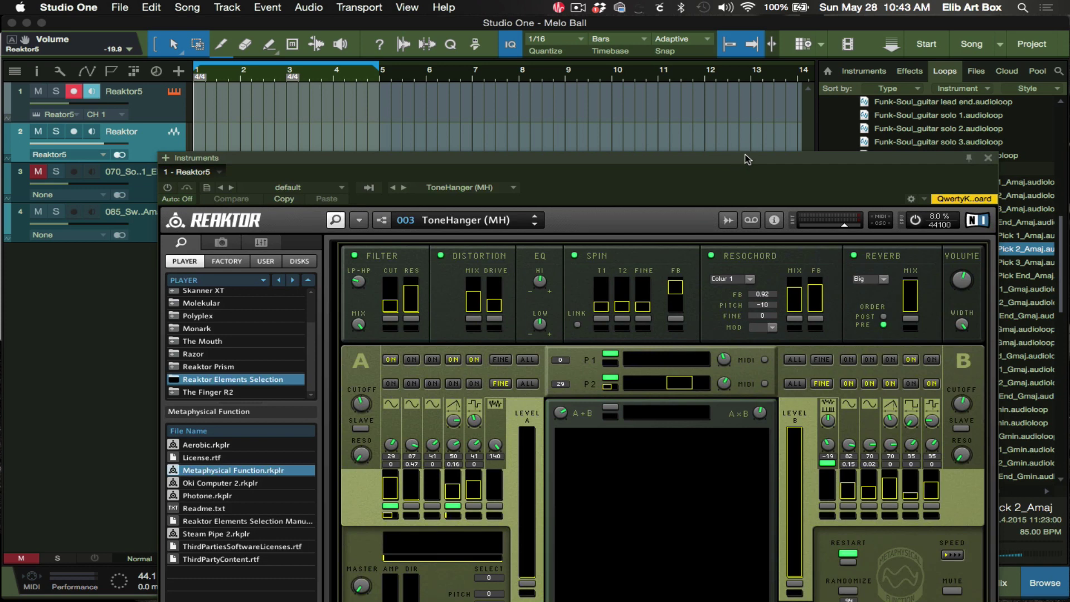
drag(750, 158, 744, 70)
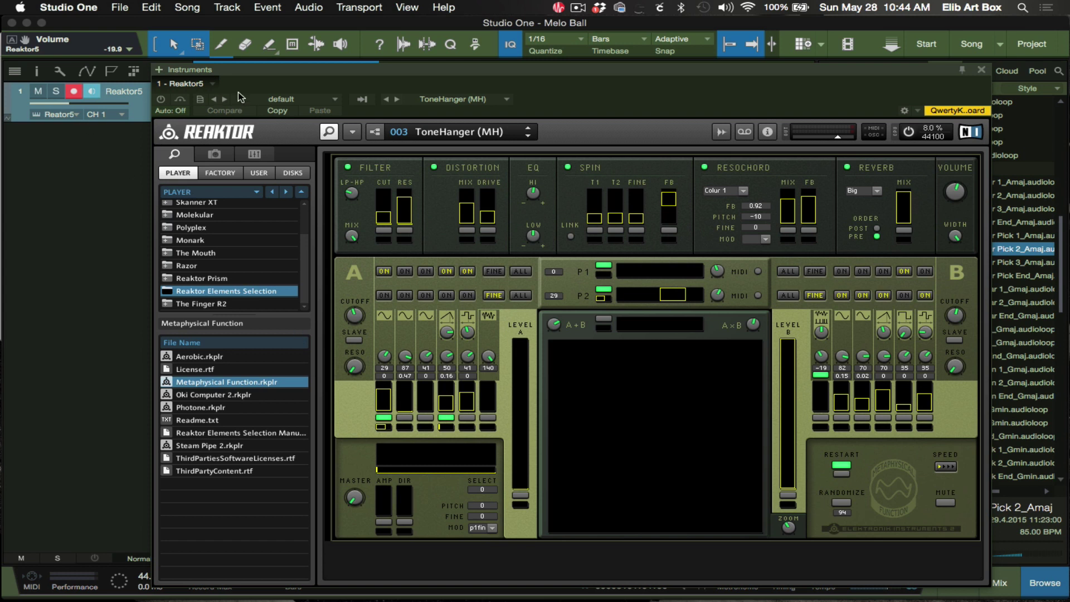
click(161, 100)
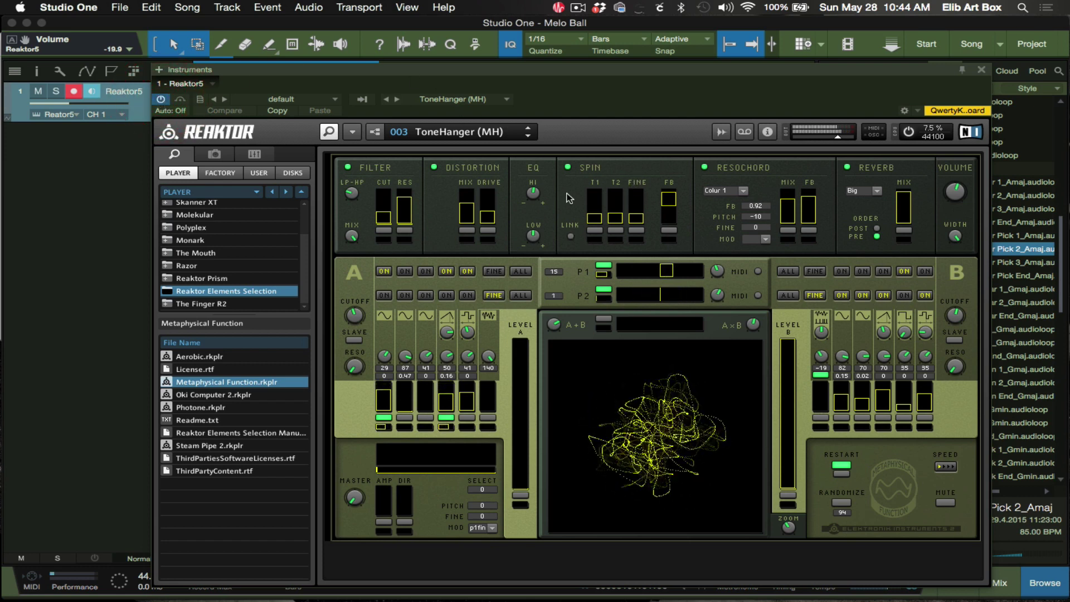
- Browse the Bank 2 preset list of Metaphysical Function and close it without choosing another preset
click(490, 136)
mouse_move(486, 137)
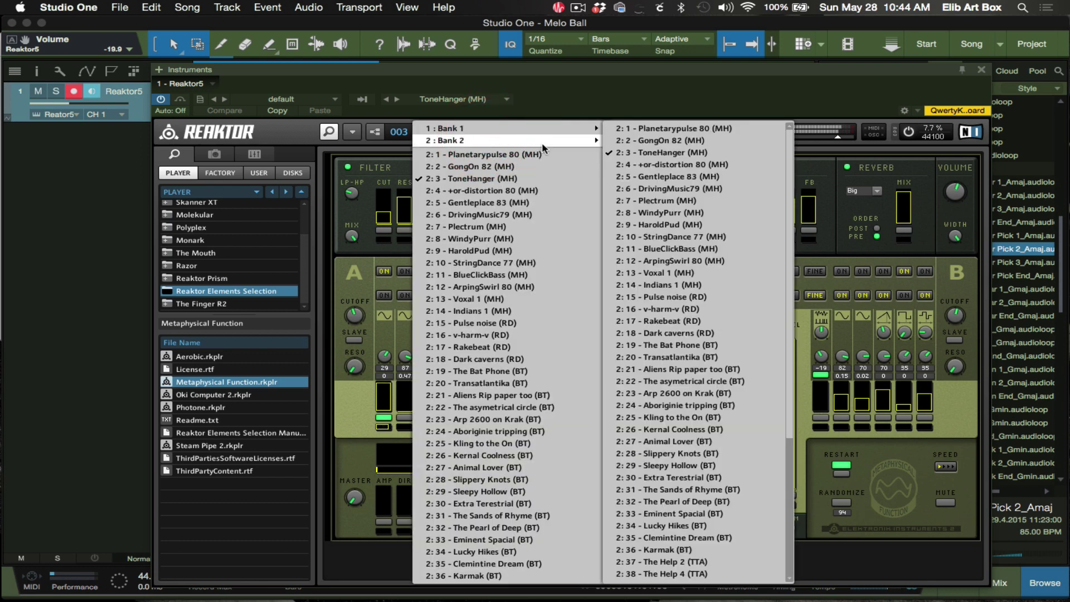
scroll(539, 218, down, 5)
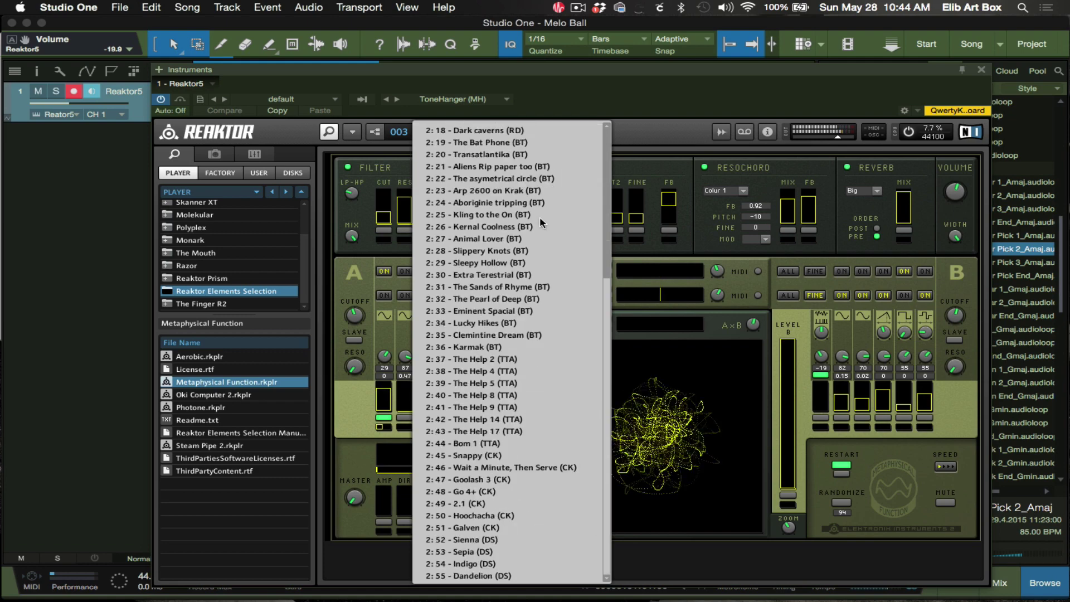
scroll(540, 217, up, 6)
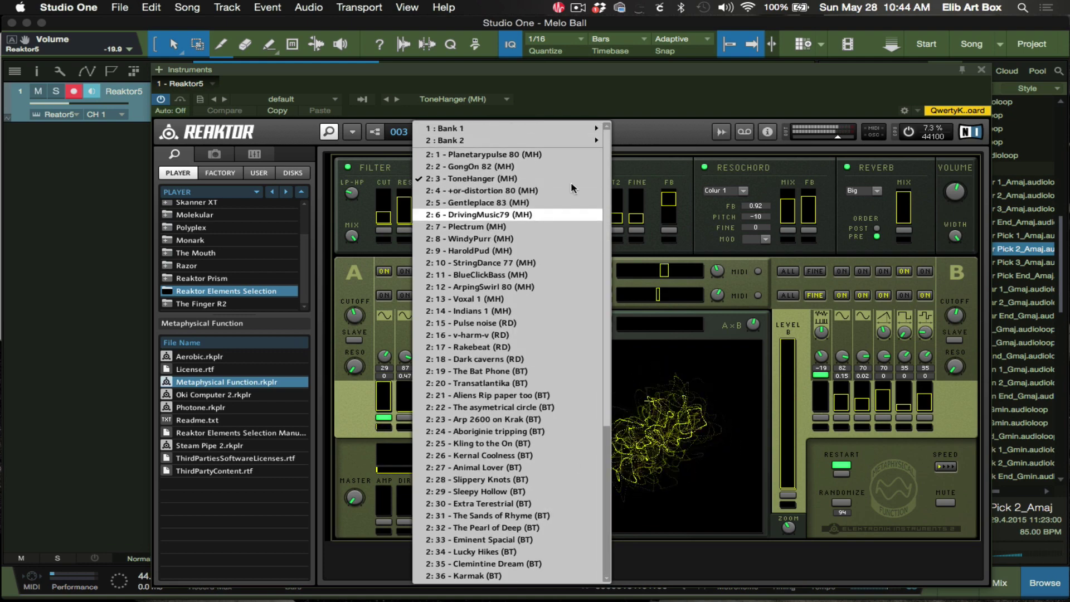
click(637, 130)
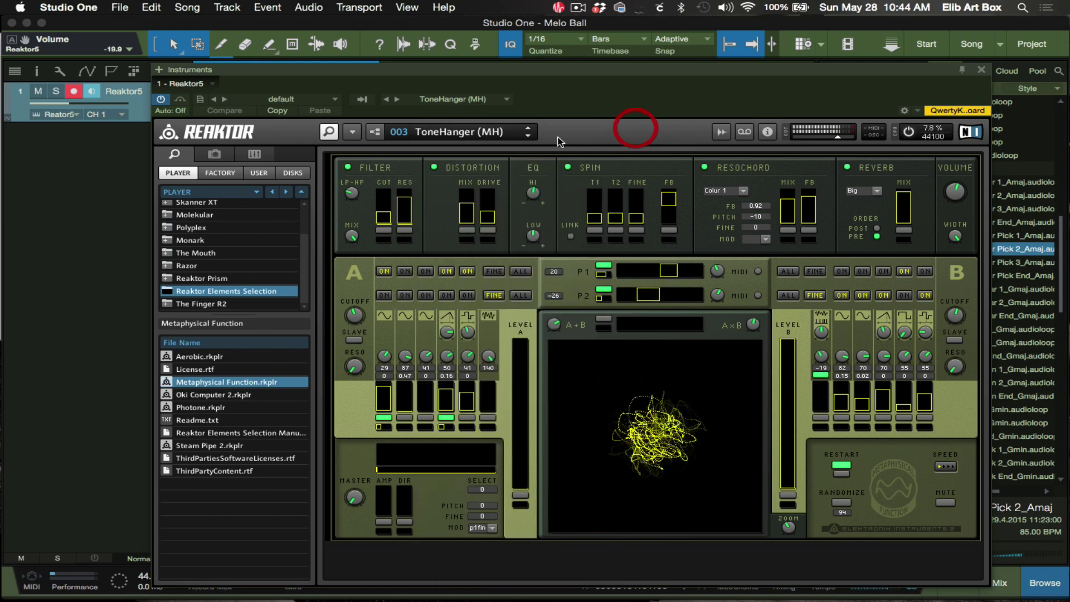
- Audition the presets +or-distortion 80, Gentleplace 83 and DrivingMusic79 one after another, and return to ToneHanger (MH)
click(530, 136)
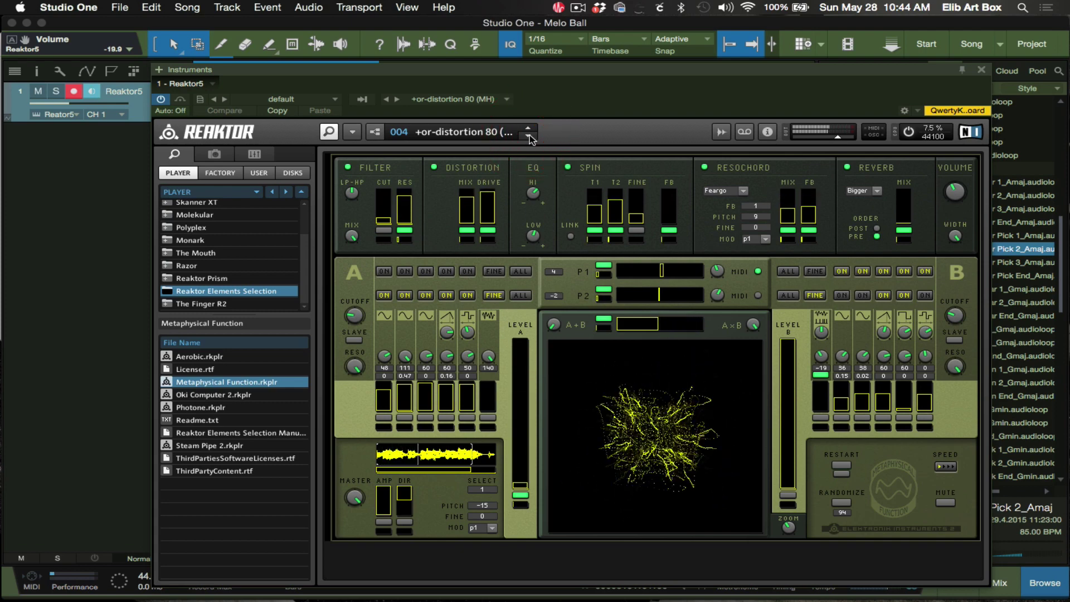
click(529, 135)
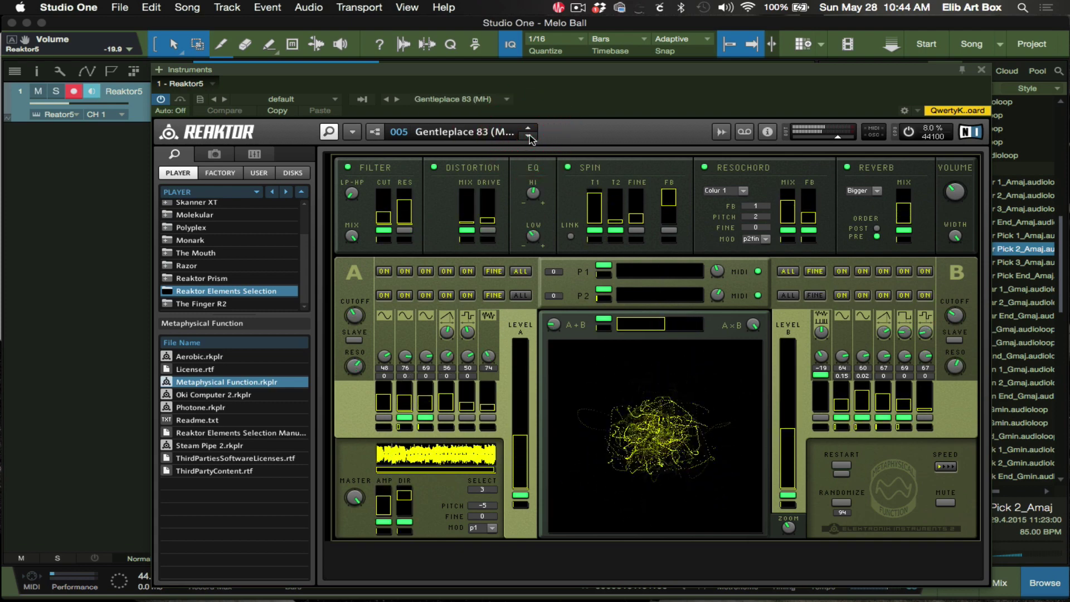
click(529, 136)
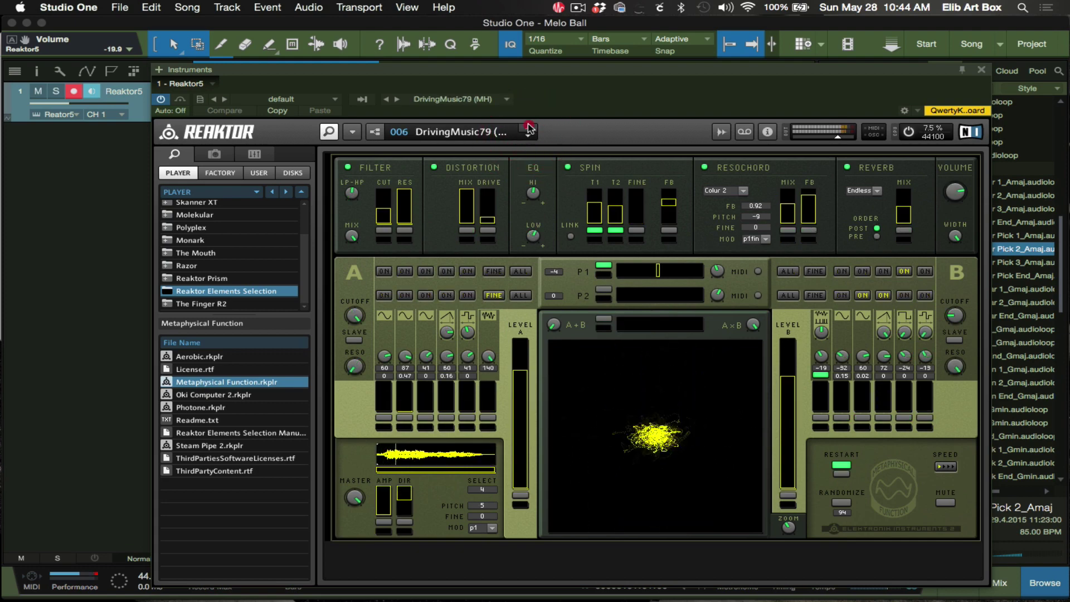
click(529, 128)
click(528, 128)
click(529, 129)
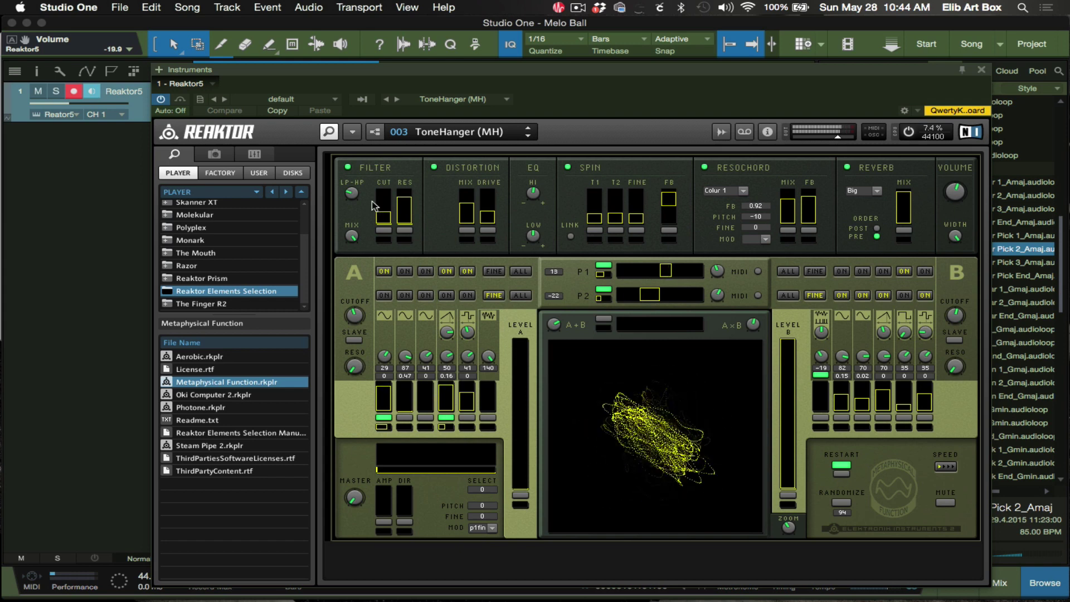
- Move the instrument window clear of the track list and open the Add Tracks dialog
drag(350, 73, 313, 222)
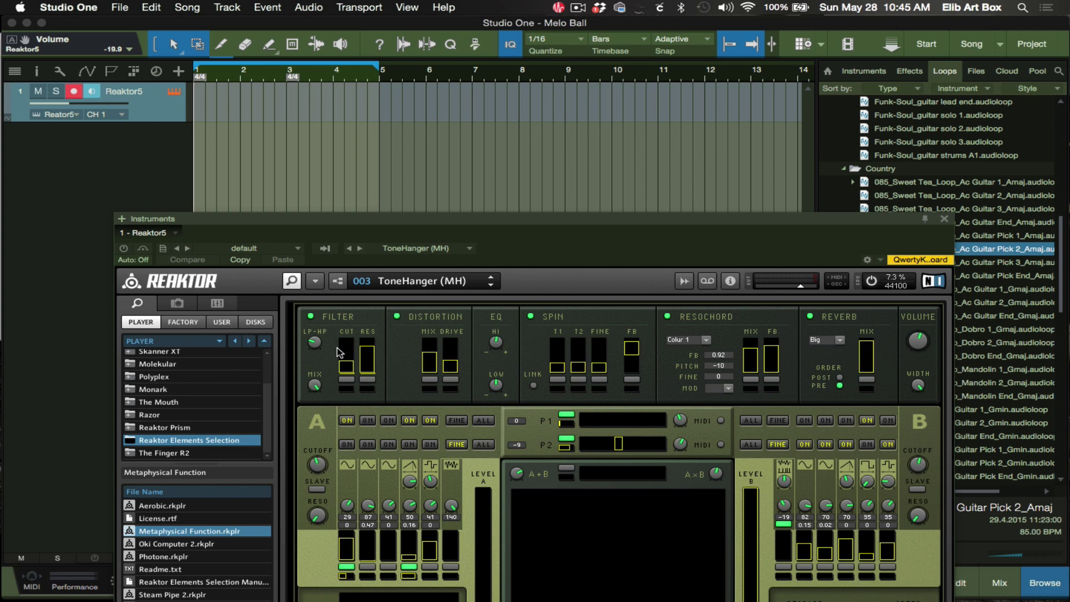
click(129, 217)
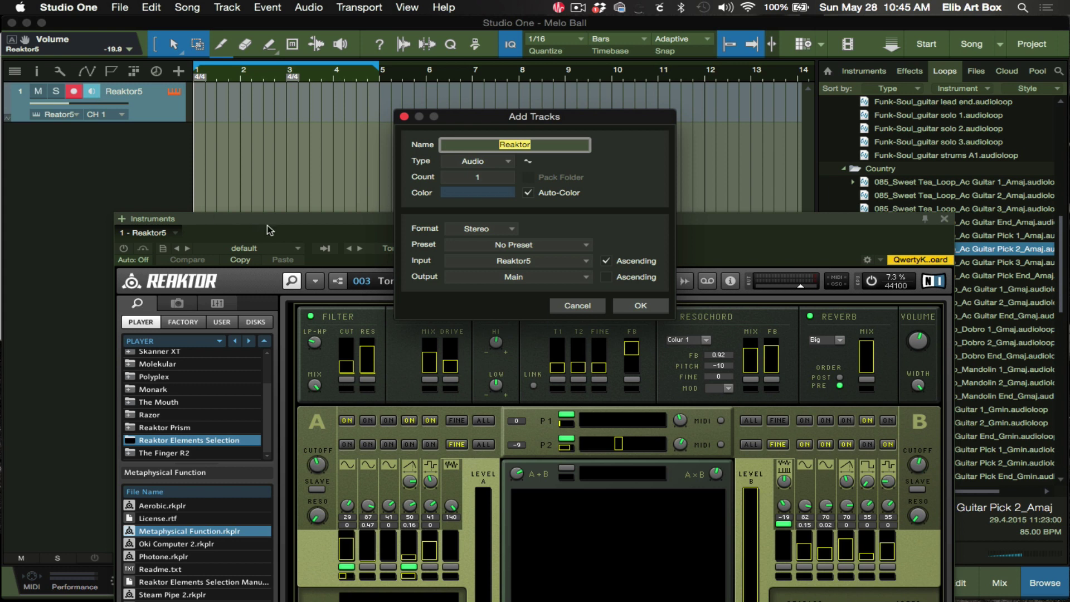
- Try the Instrument type for the new Reaktor track and return the type to Audio
click(506, 163)
click(494, 192)
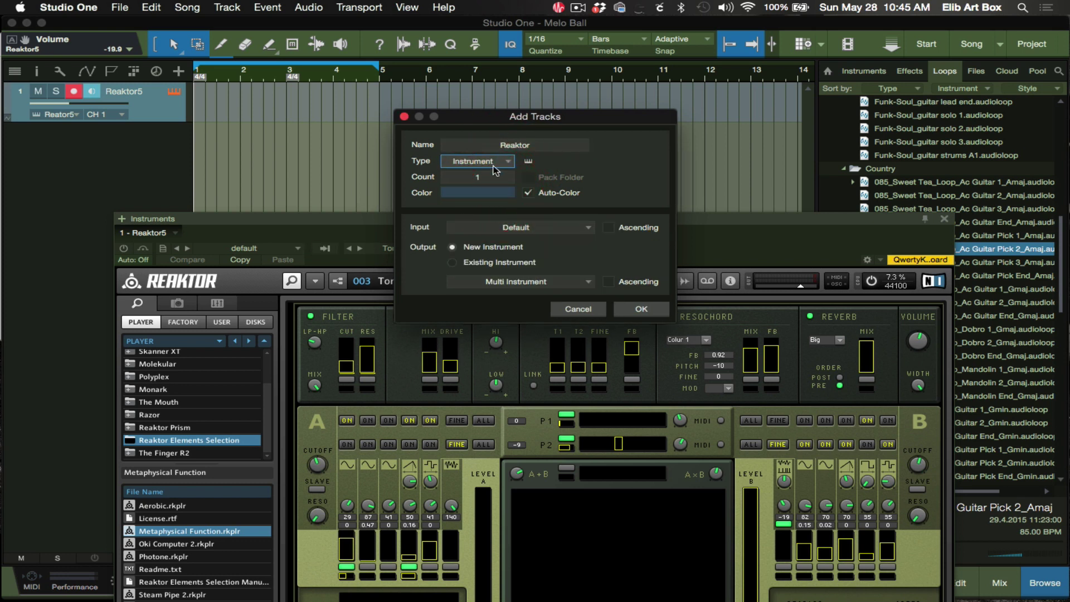
click(499, 162)
click(491, 173)
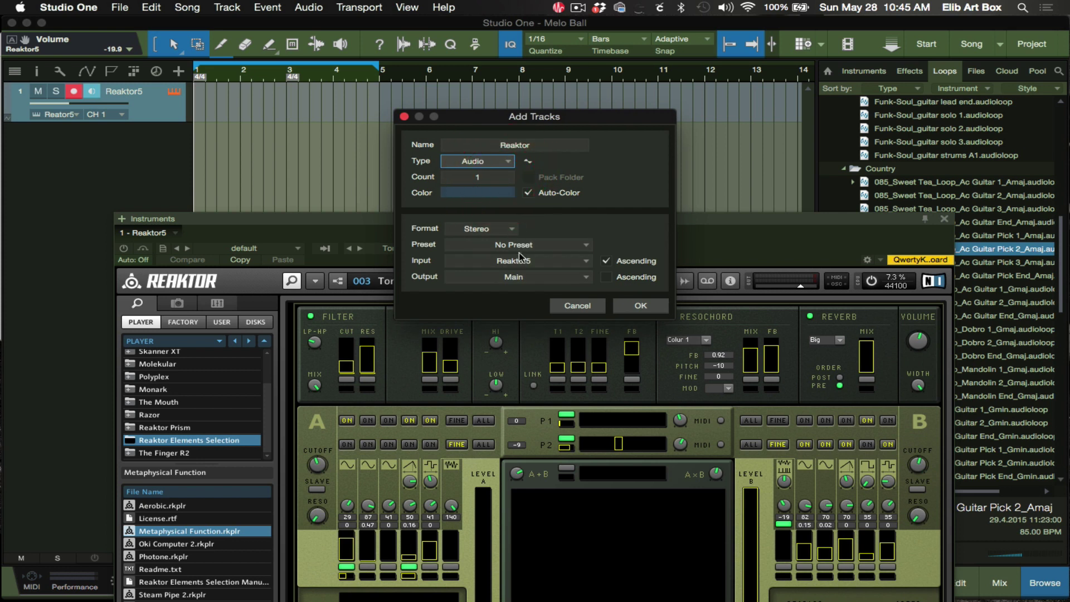
- Compare the new track's input choices in Stereo and Mono format, and restore the Stereo format
click(582, 271)
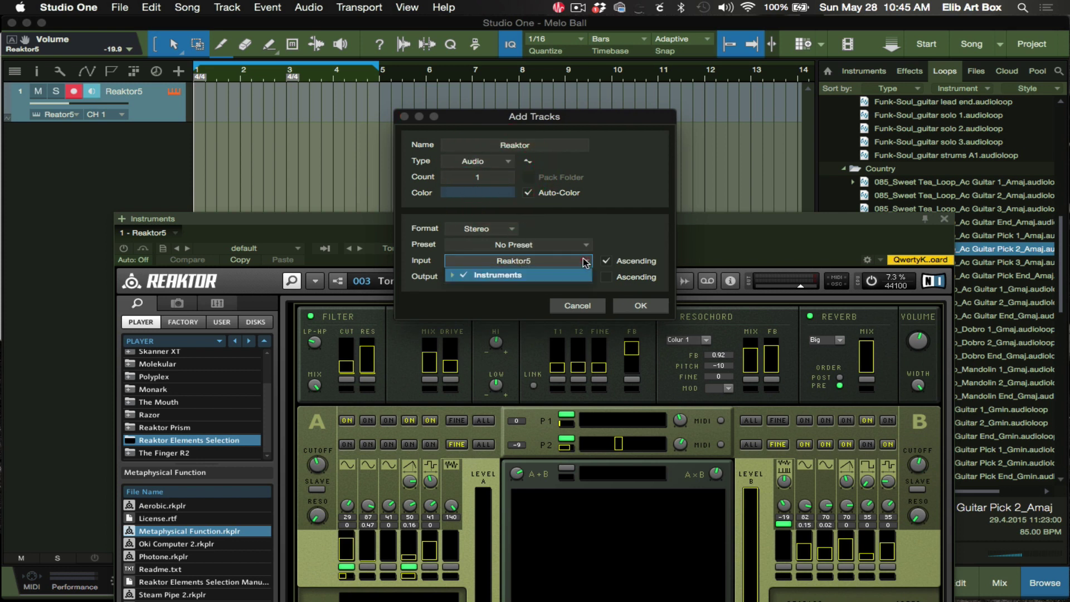
click(508, 226)
click(511, 227)
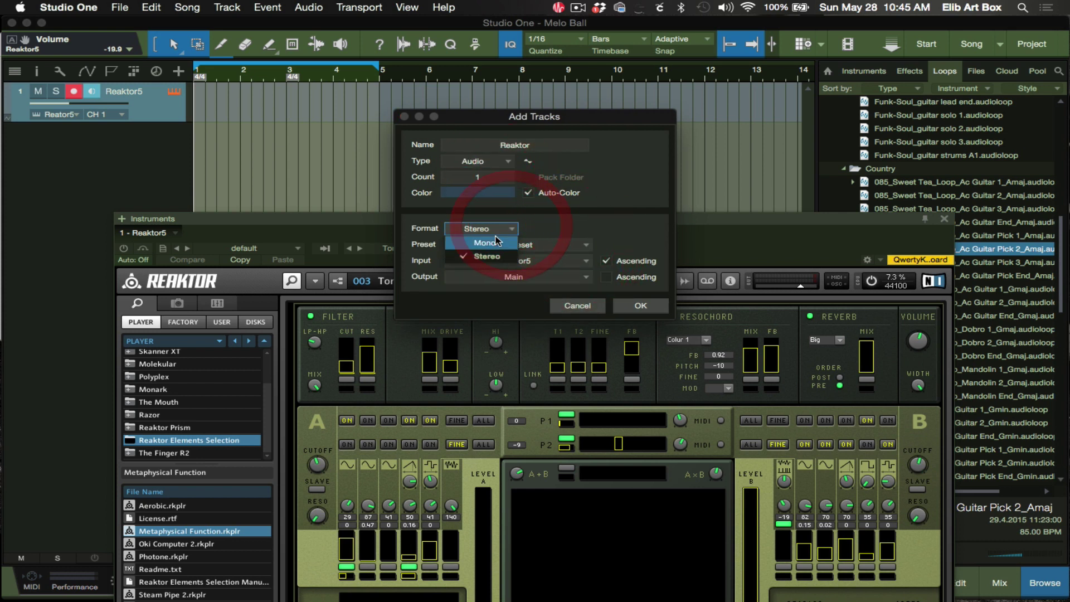
click(489, 242)
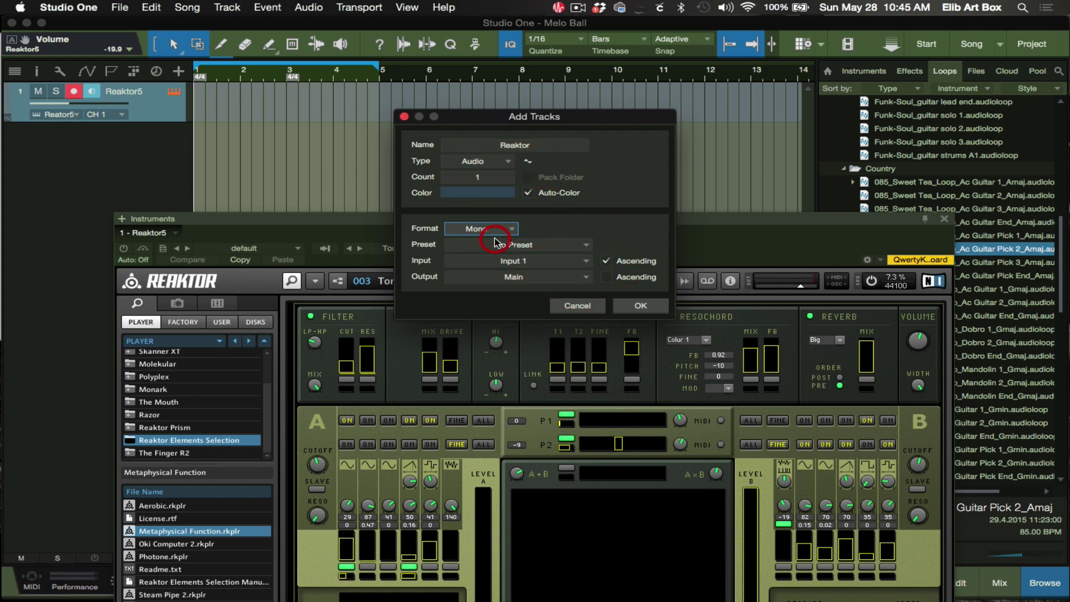
click(569, 264)
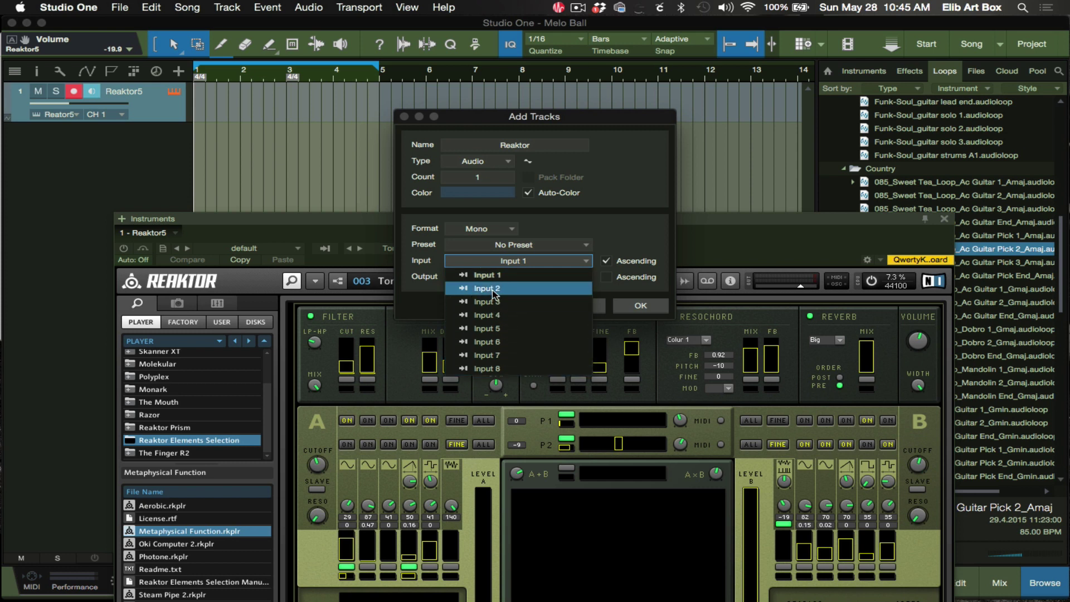
click(607, 240)
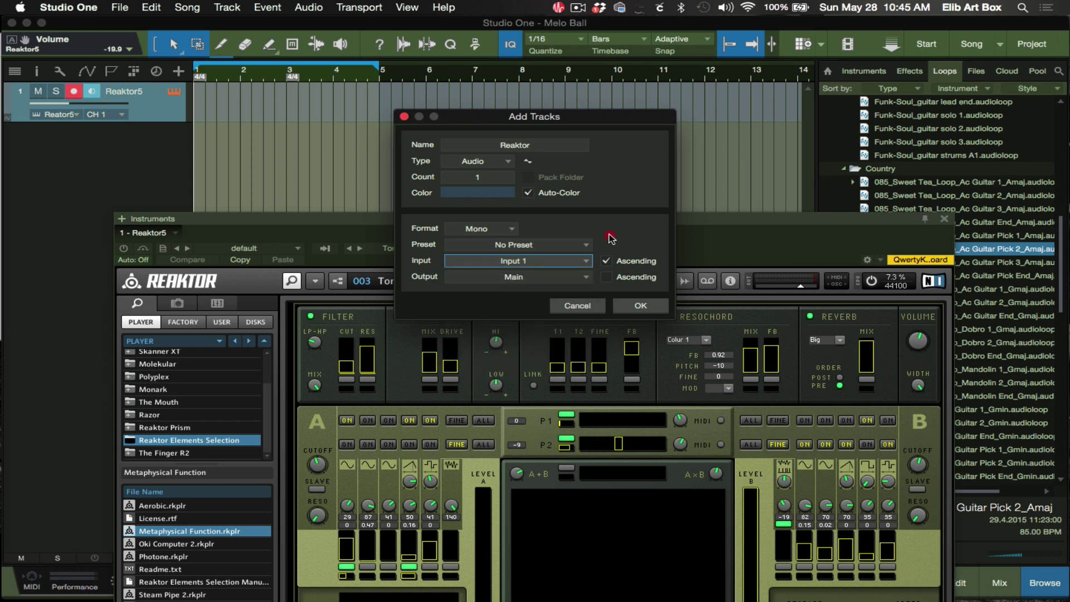
click(507, 233)
click(513, 257)
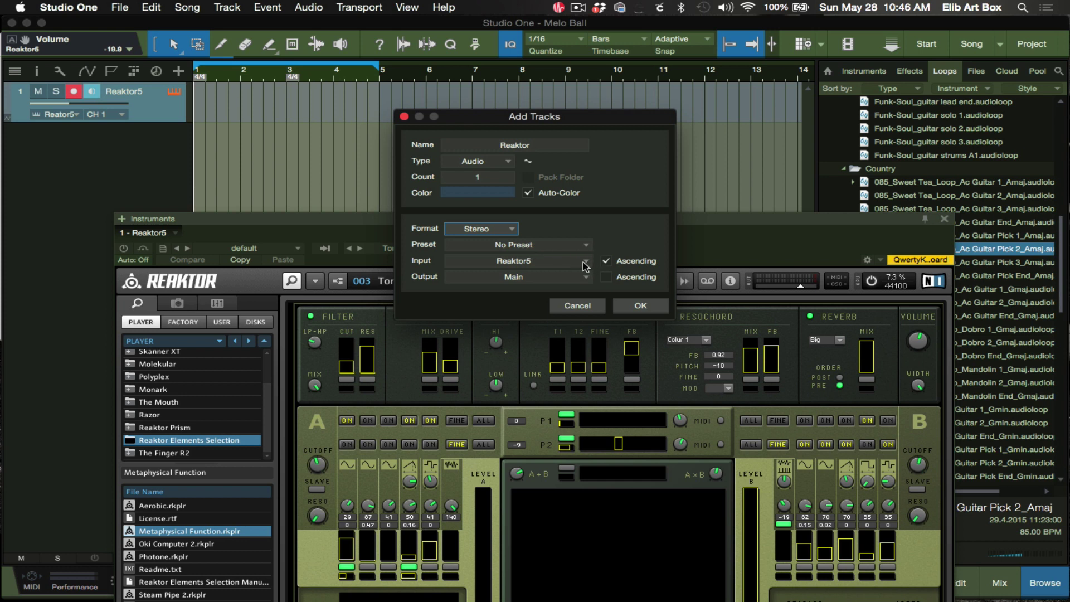
- Set the new stereo audio track's input to the Reaktor5 instrument and create the track
click(585, 263)
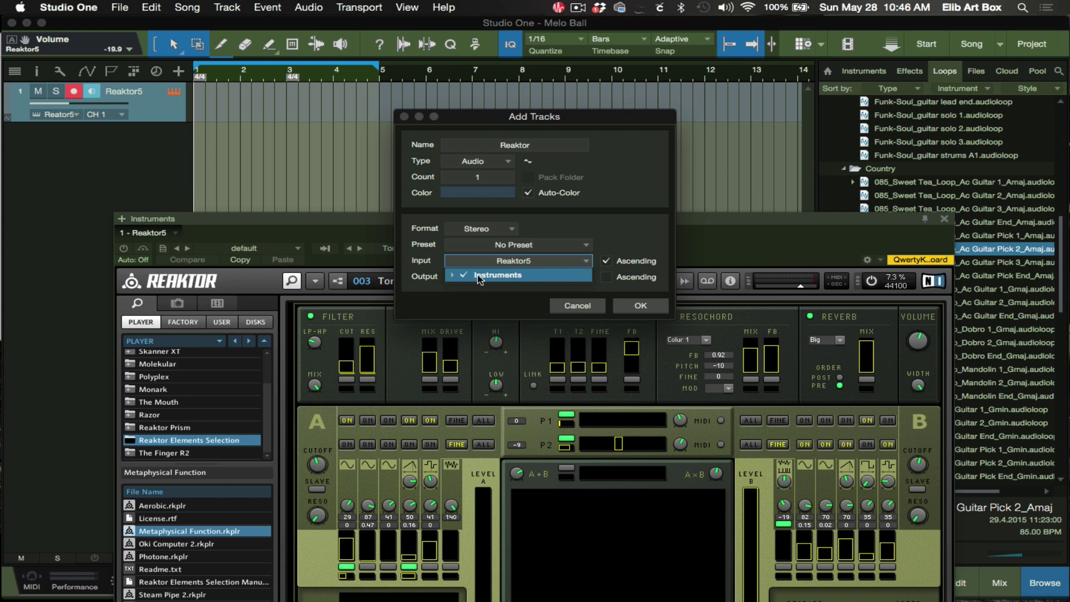
click(452, 275)
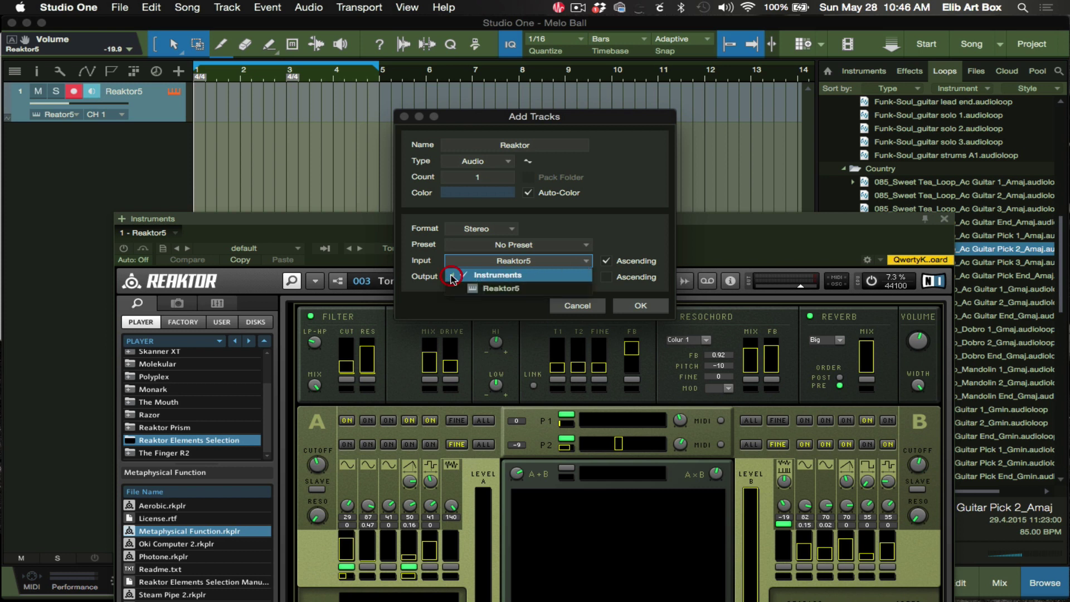
click(533, 289)
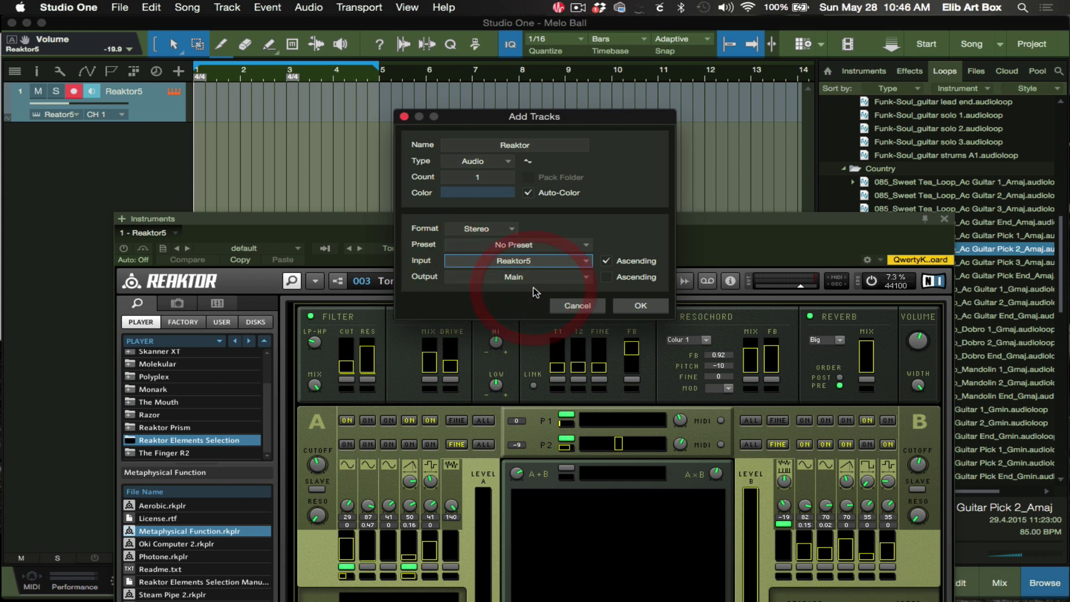
click(616, 236)
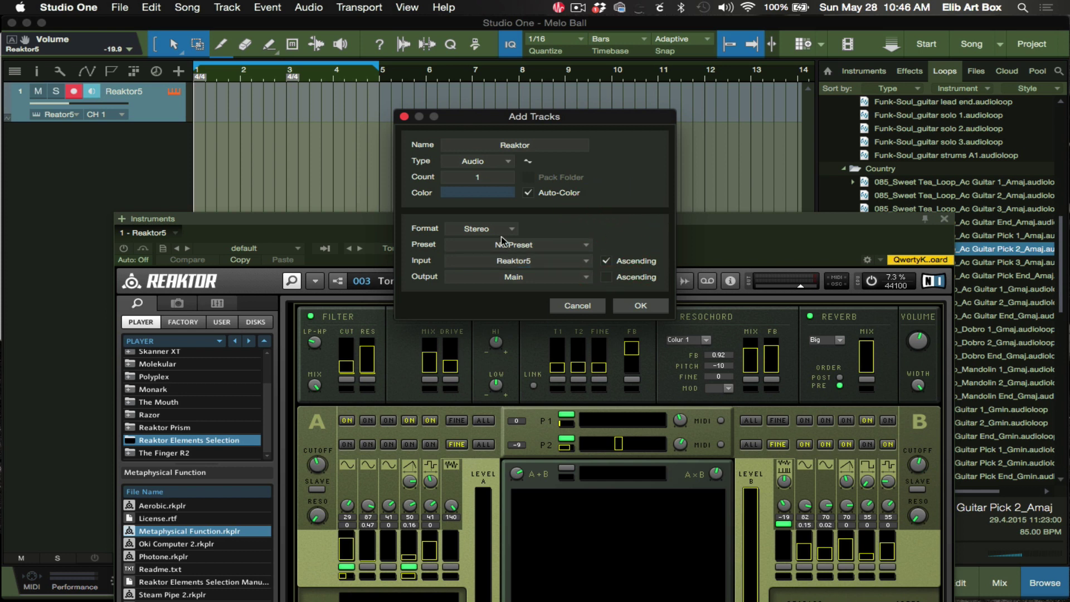
click(641, 305)
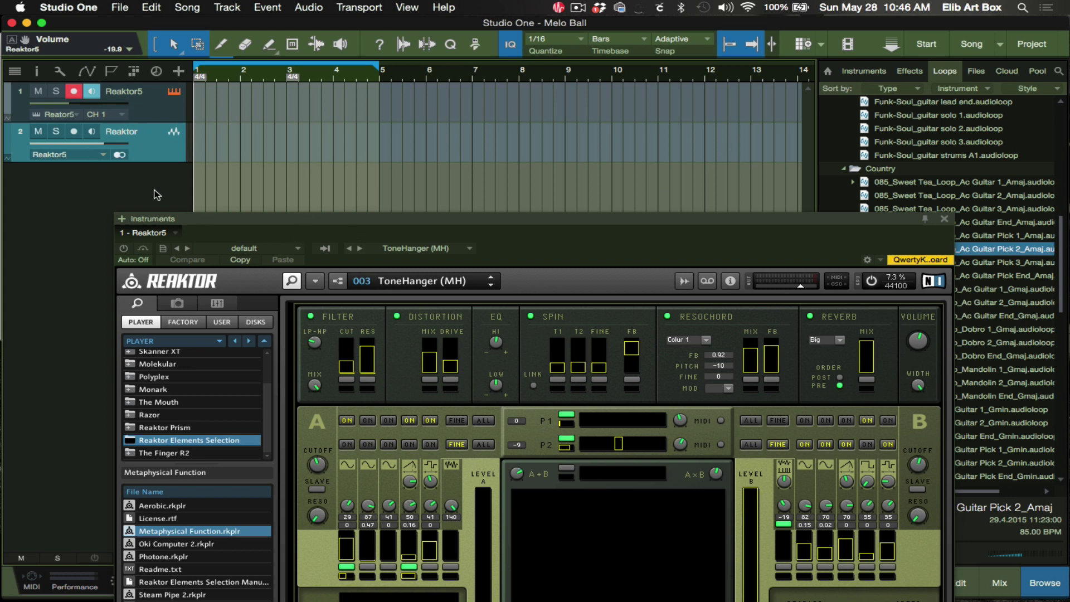
- Activate the Reaktor5 instrument and, with the mixer console shown, leave only the Reaktor audio track armed for recording
click(123, 248)
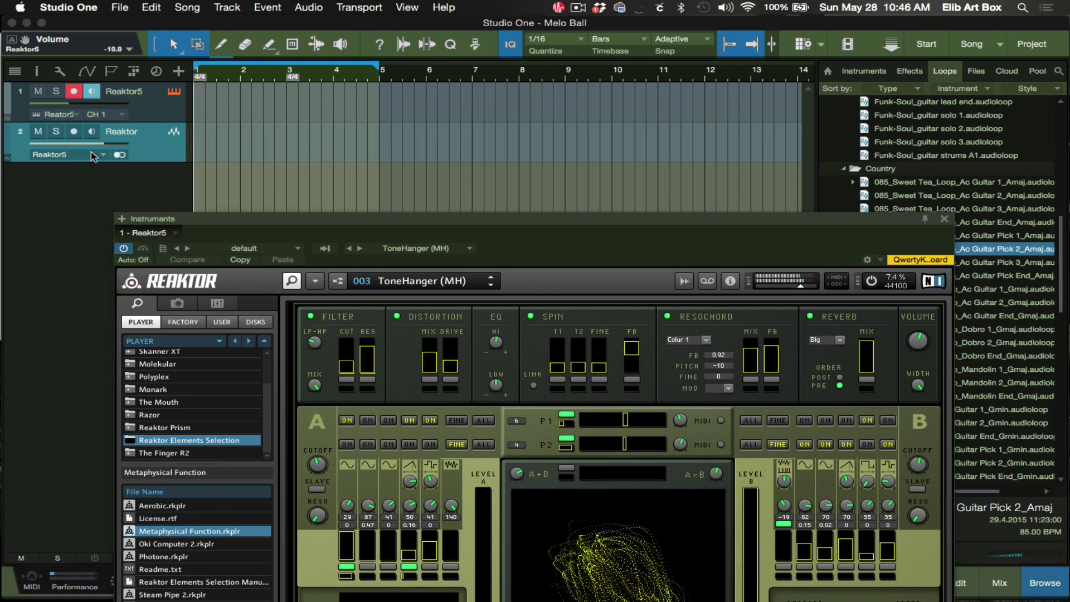
click(73, 131)
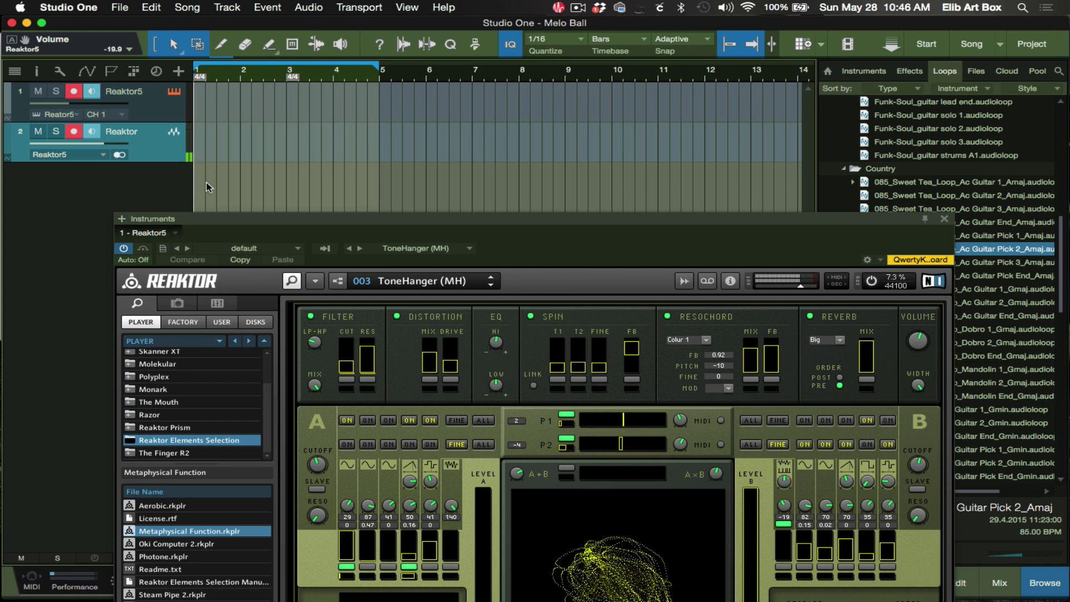
key(F3)
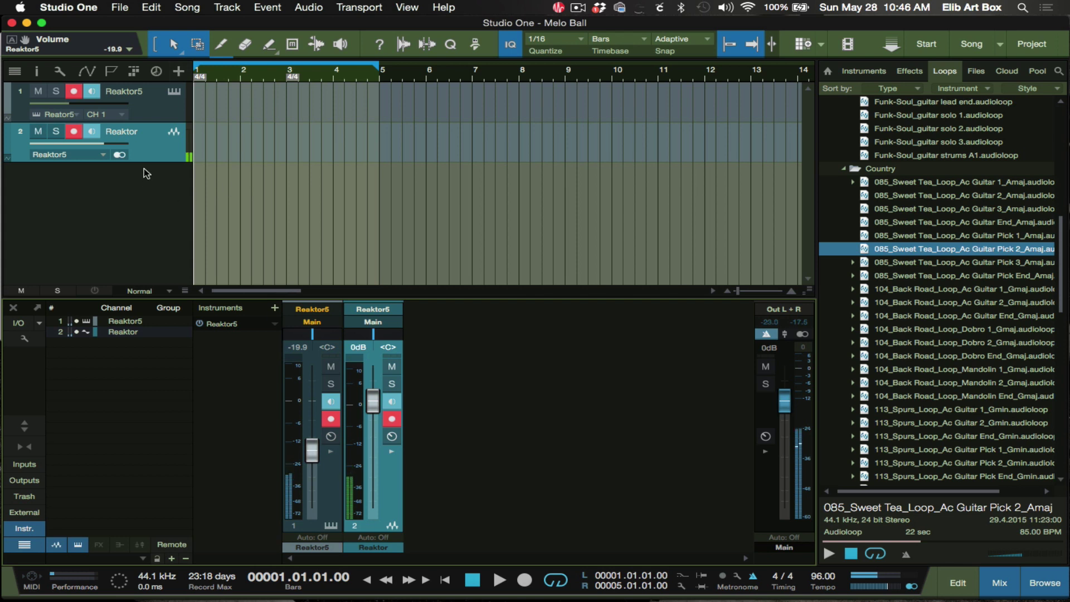
click(74, 92)
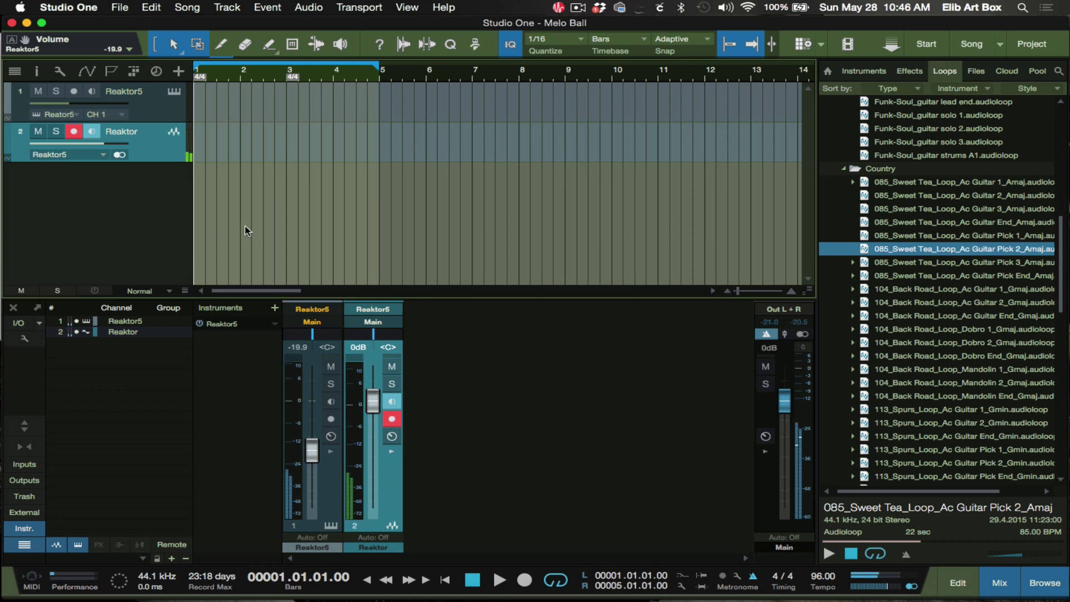
- Turn off looping, start recording on the Reaktor audio track, and switch off the metronome
key(slash)
key(KP_Multiply)
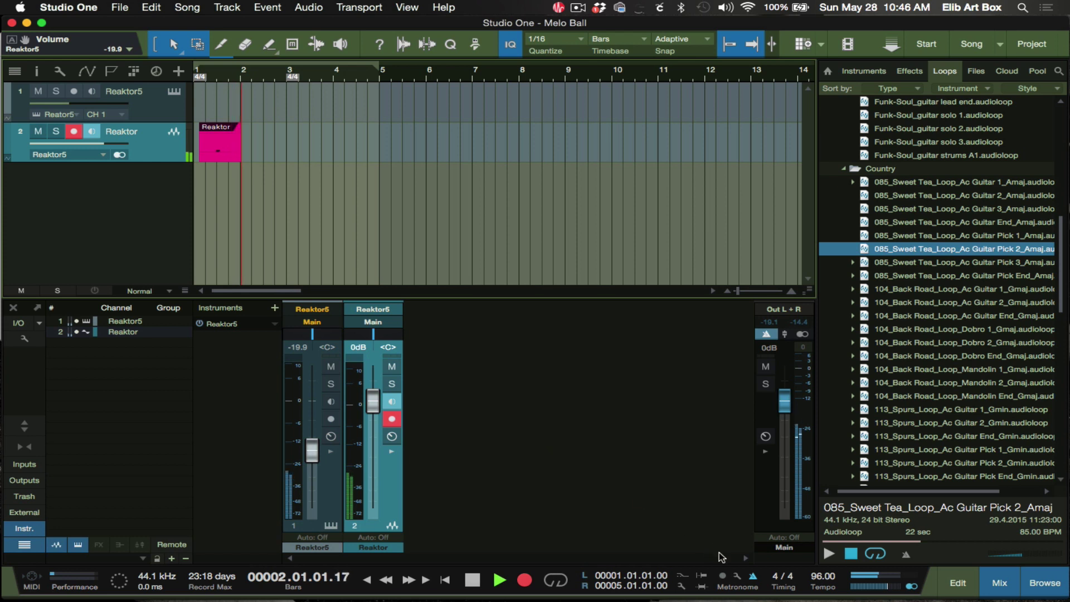
click(753, 580)
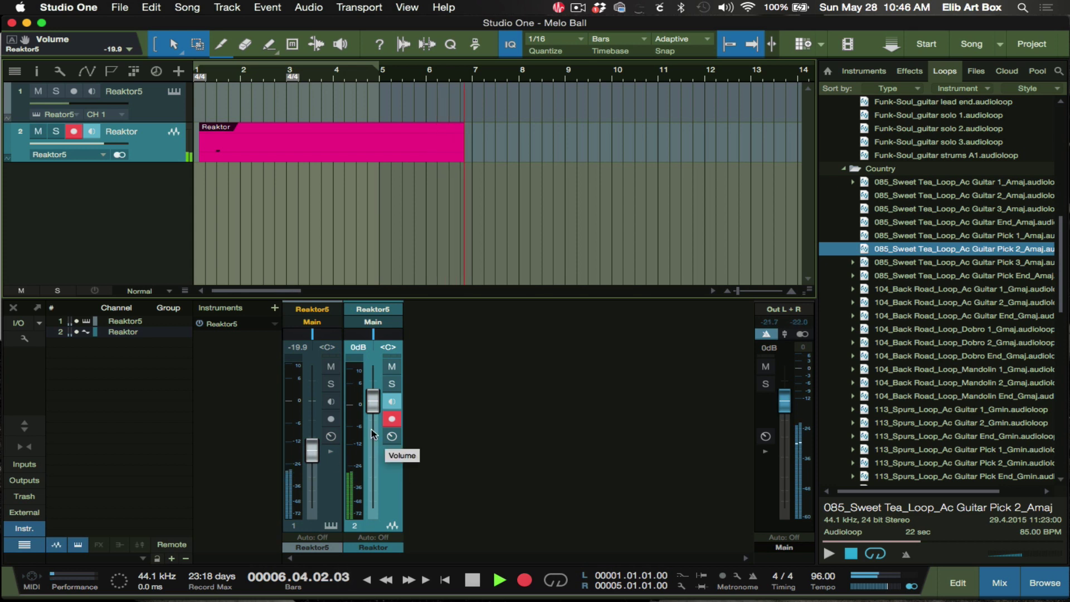
- During recording, set the mixer levels: Reaktor audio channel to -oo, Reaktor5 instrument channel to about -0.7 dB, main output to about -13.1 dB
drag(377, 401, 372, 527)
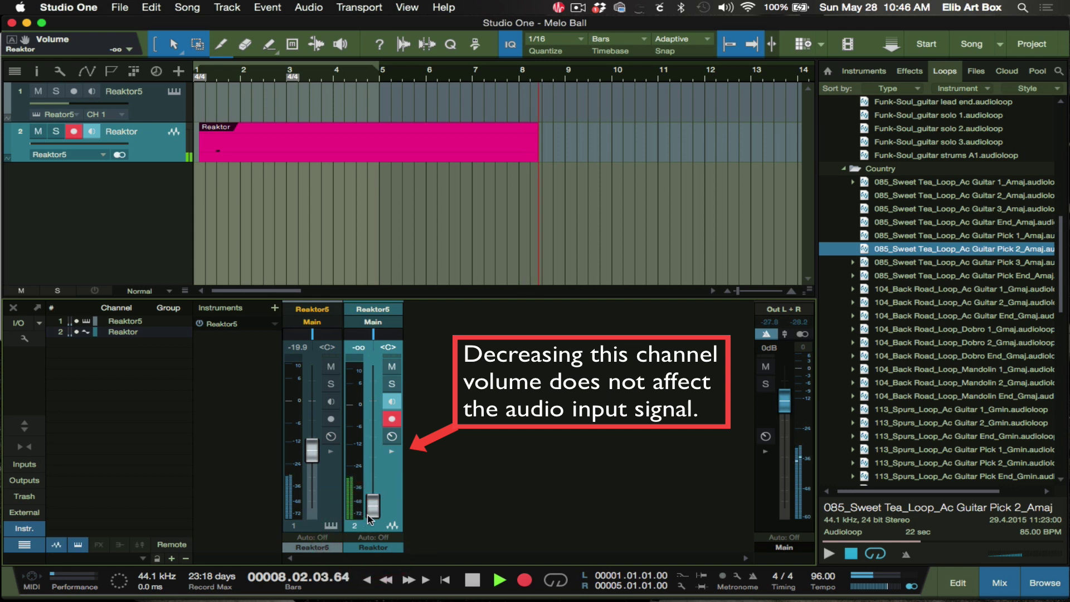
drag(312, 451, 312, 439)
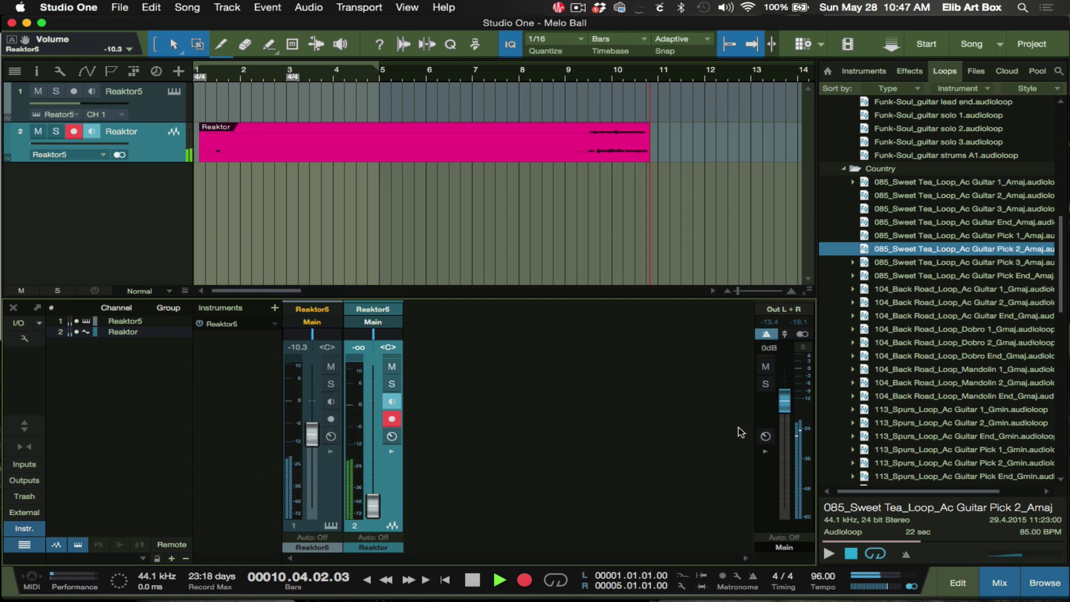
mouse_move(790, 407)
mouse_down()
mouse_move(779, 469)
mouse_move(782, 452)
mouse_up()
drag(312, 434, 308, 402)
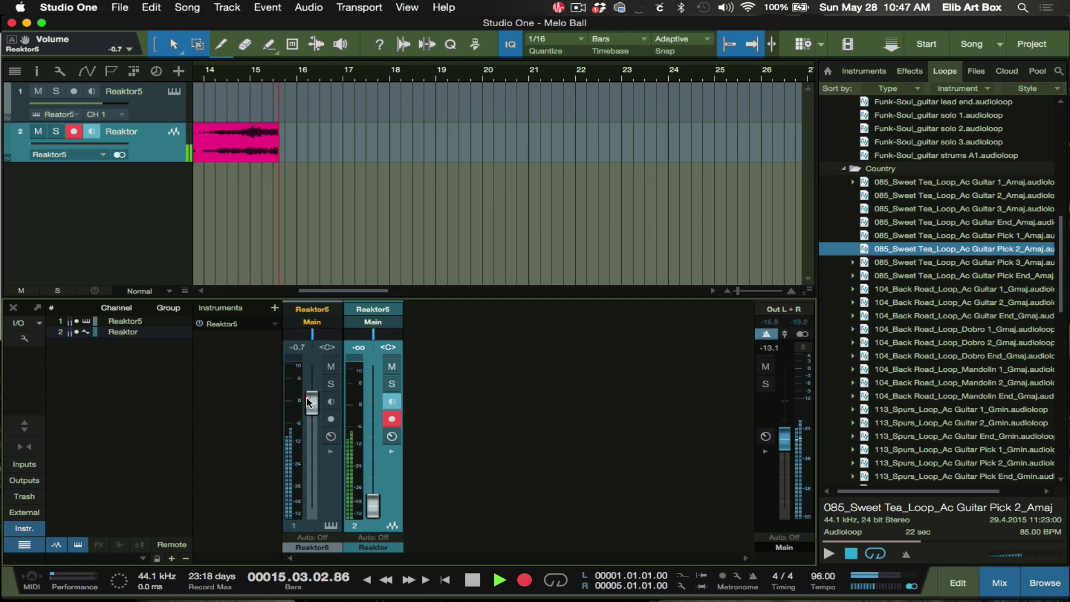
- Lower the main output level slightly while the Reaktor audio track is recording
drag(782, 439, 784, 460)
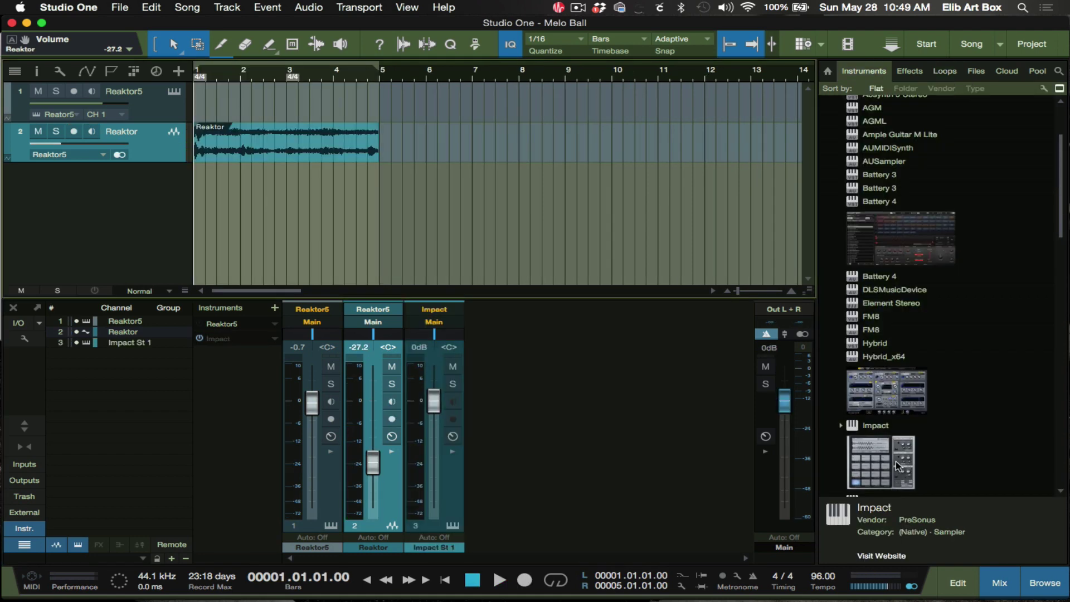
- Add the Impact drum sampler on a new instrument track and load its Crunkzilla preset
drag(895, 460, 423, 219)
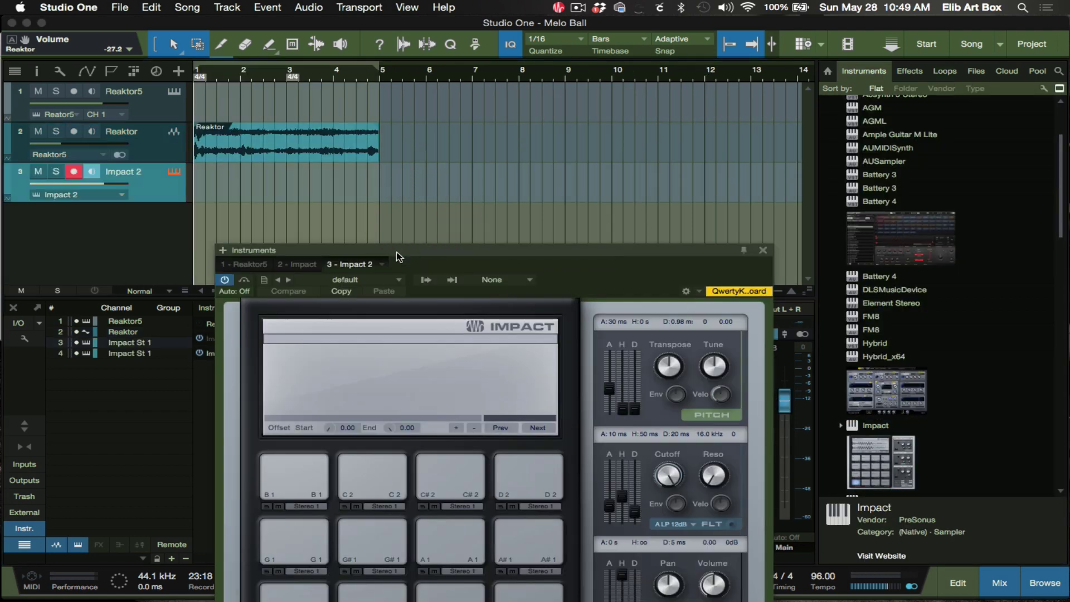
drag(398, 255, 464, 64)
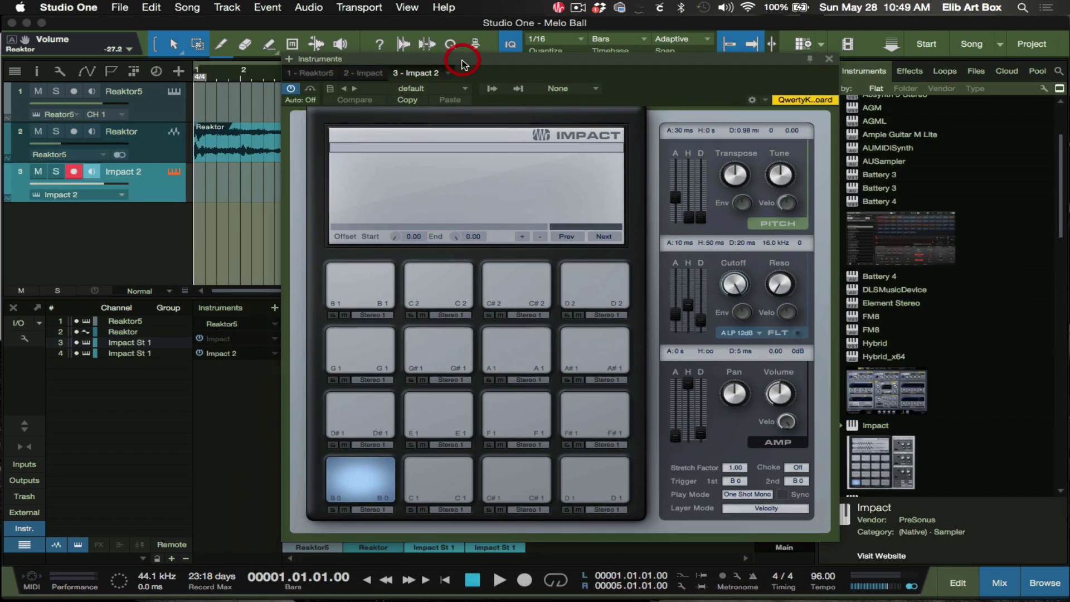
click(466, 87)
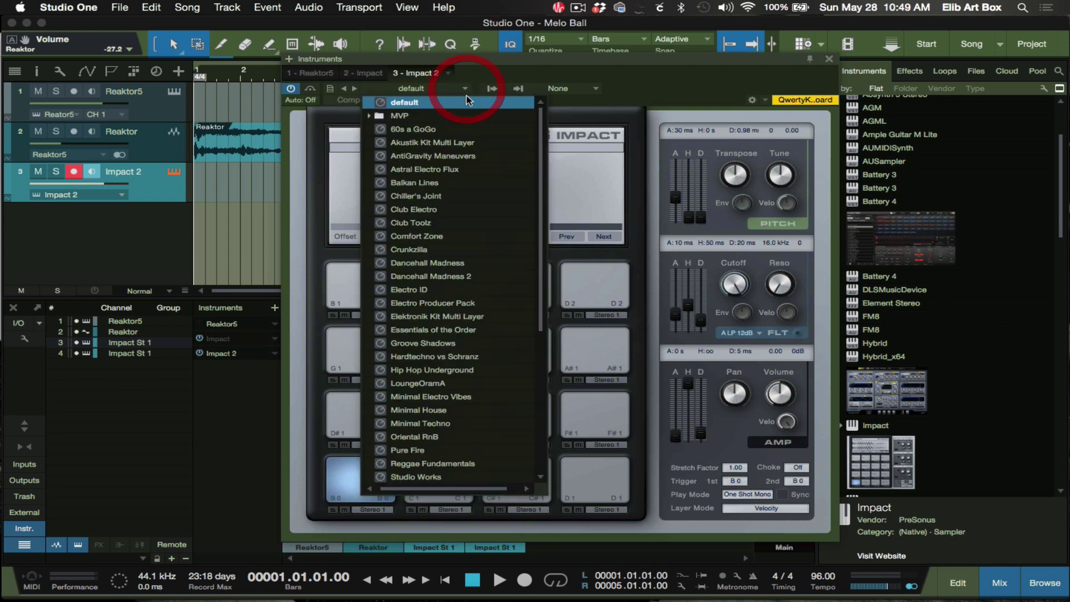
click(465, 250)
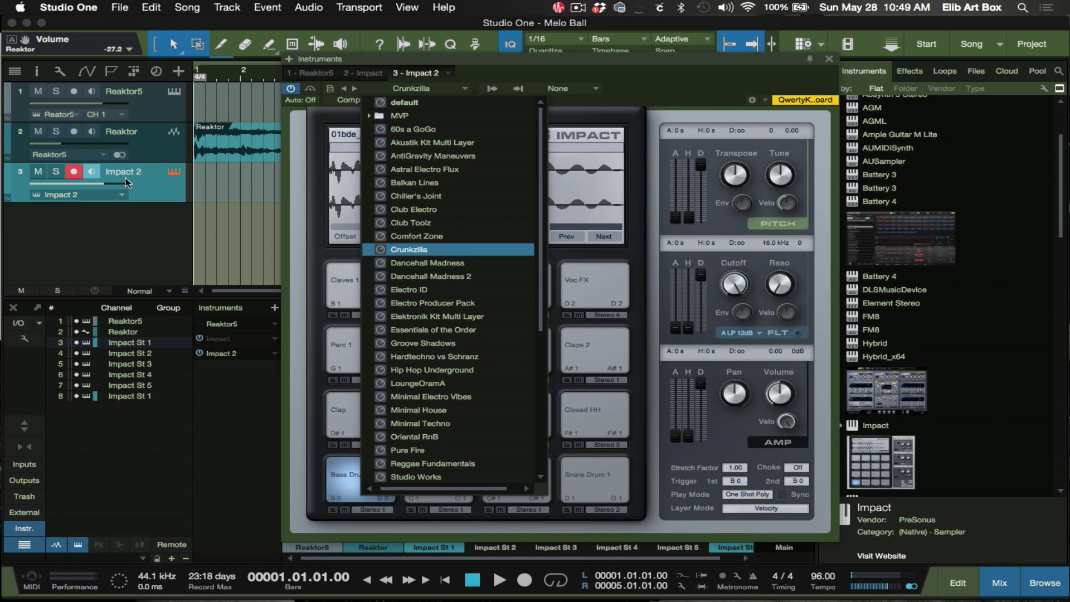
click(84, 184)
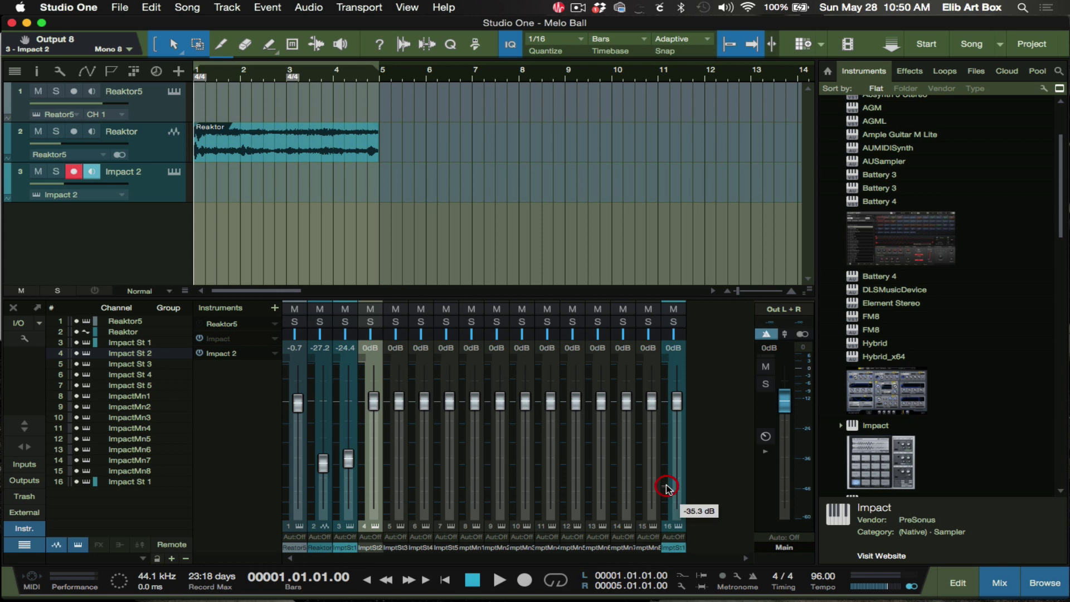
- Extend the mixer channel selection from Impact St 2 through the last Impact channel
shift+click(666, 488)
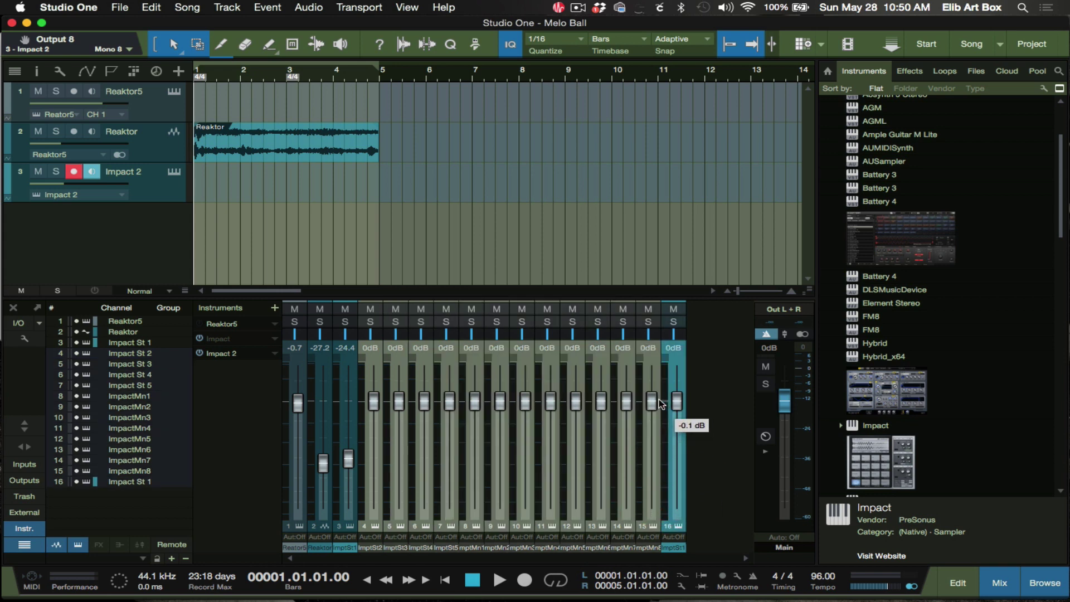
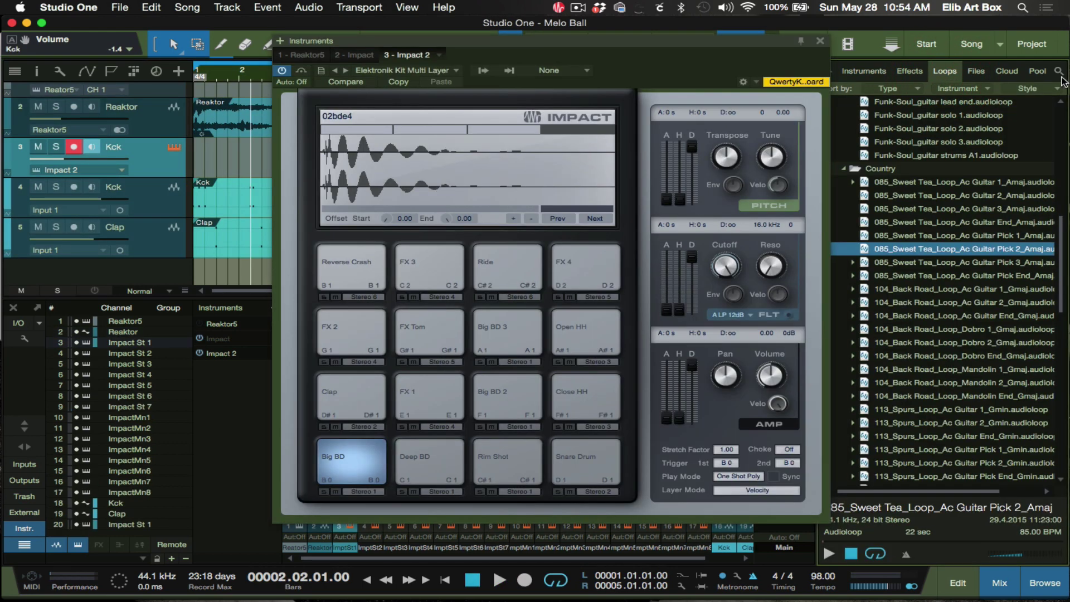
- Search the loops for "hat" and audition hi-hat loops such as 05 089 hat 02, 09 129 hat 01 and 15 142 hat 01
click(1059, 71)
text(hat)
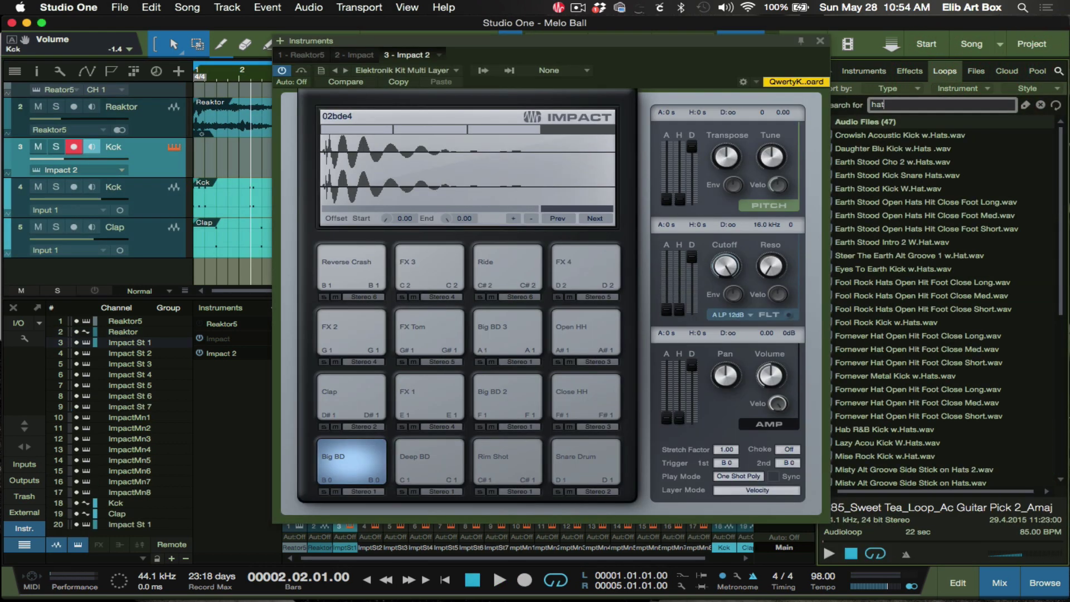
click(926, 268)
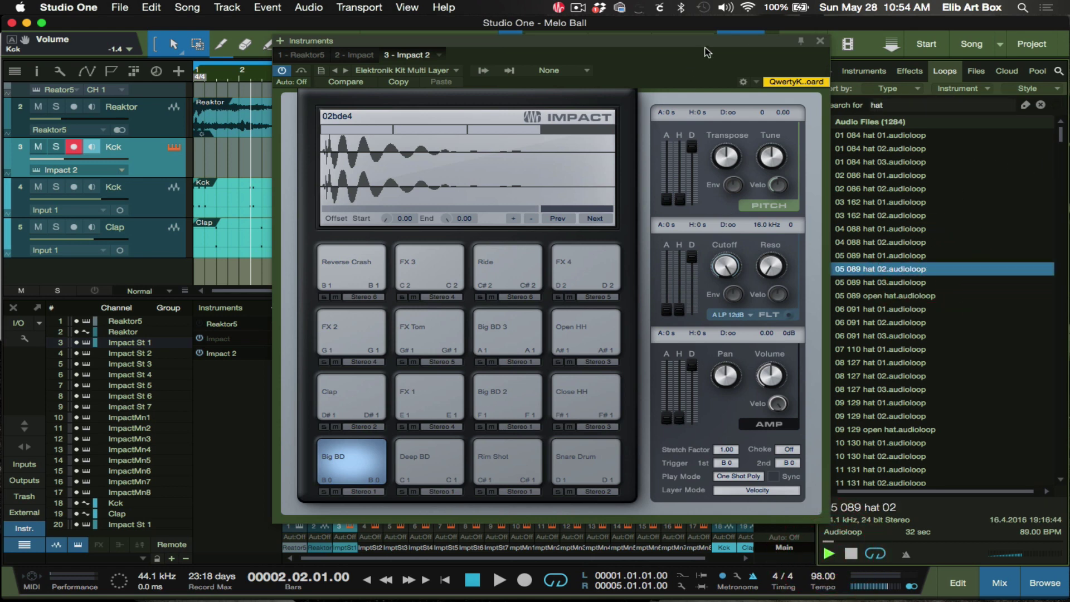
drag(707, 52, 638, 29)
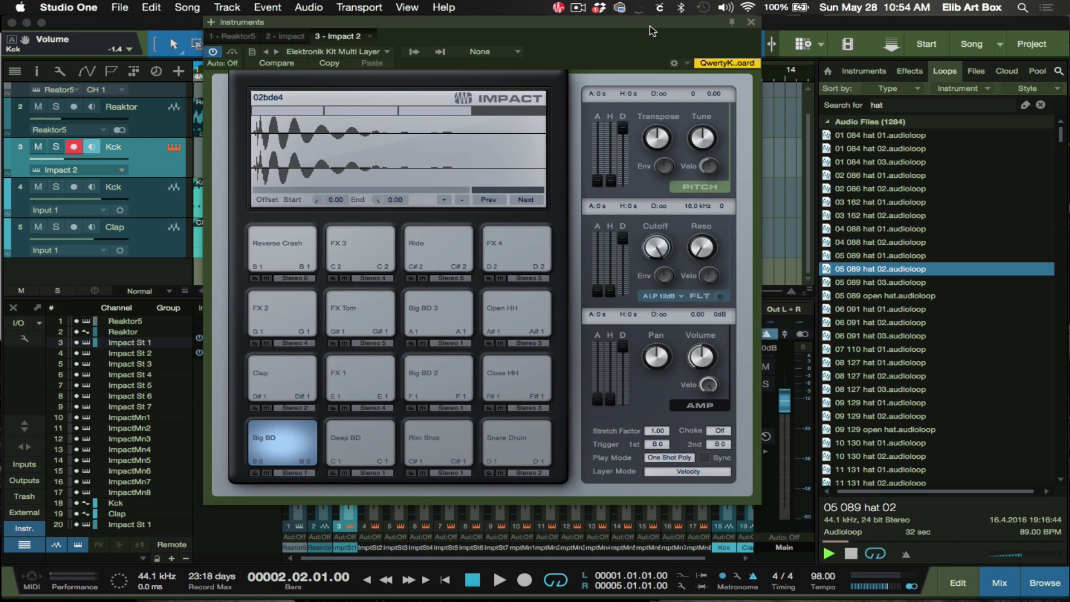
click(903, 408)
scroll(902, 413, down, 5)
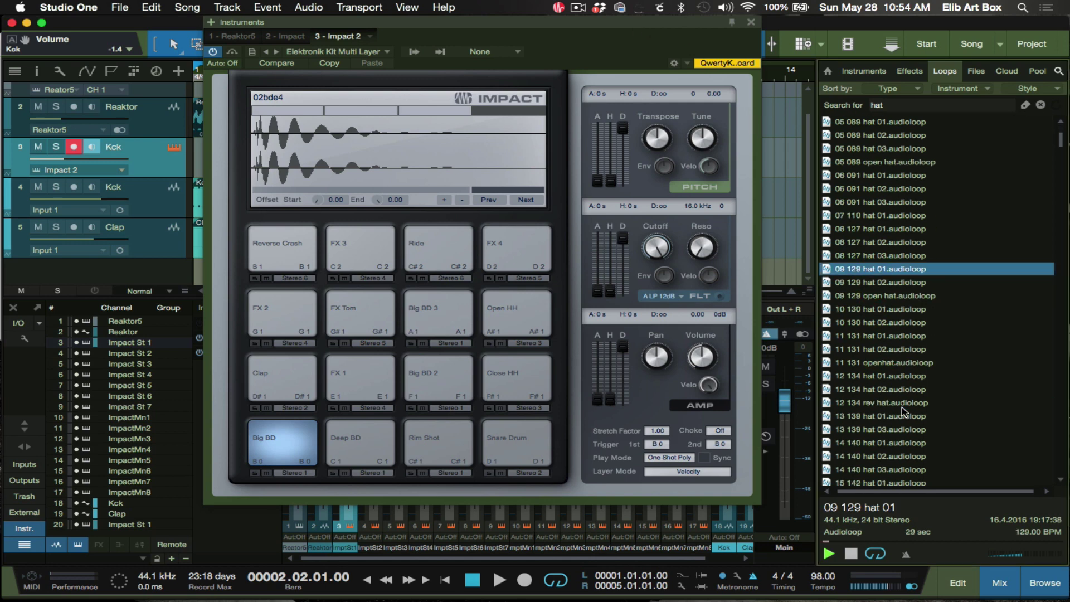
click(879, 454)
scroll(880, 424, down, 10)
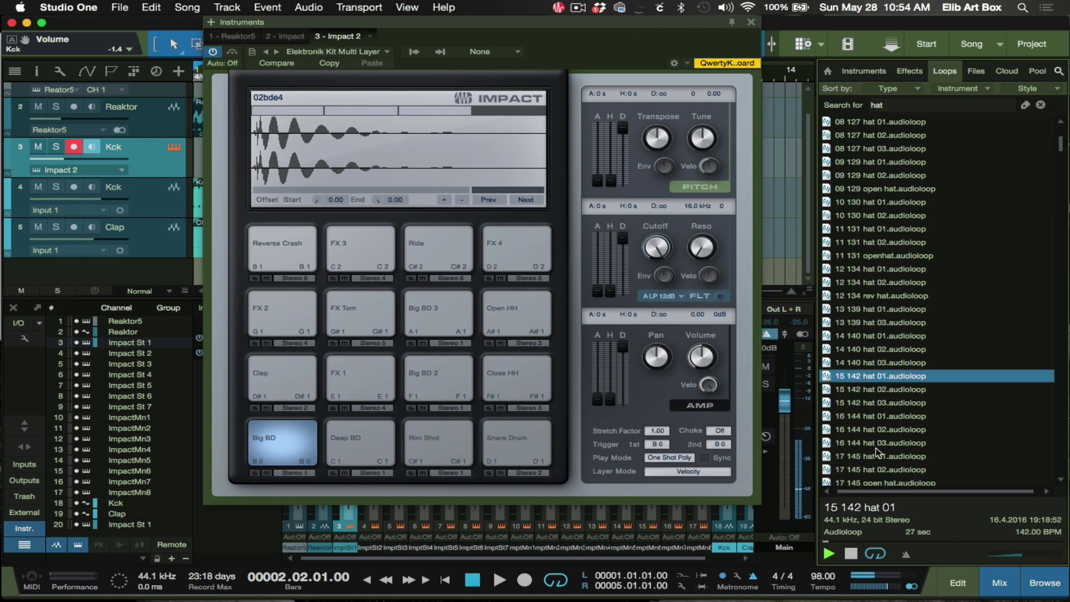
- Load Trap_hit hi hat.wav onto Impact's Close HH pad in place of its sample and test the pad
click(879, 405)
drag(879, 407, 544, 388)
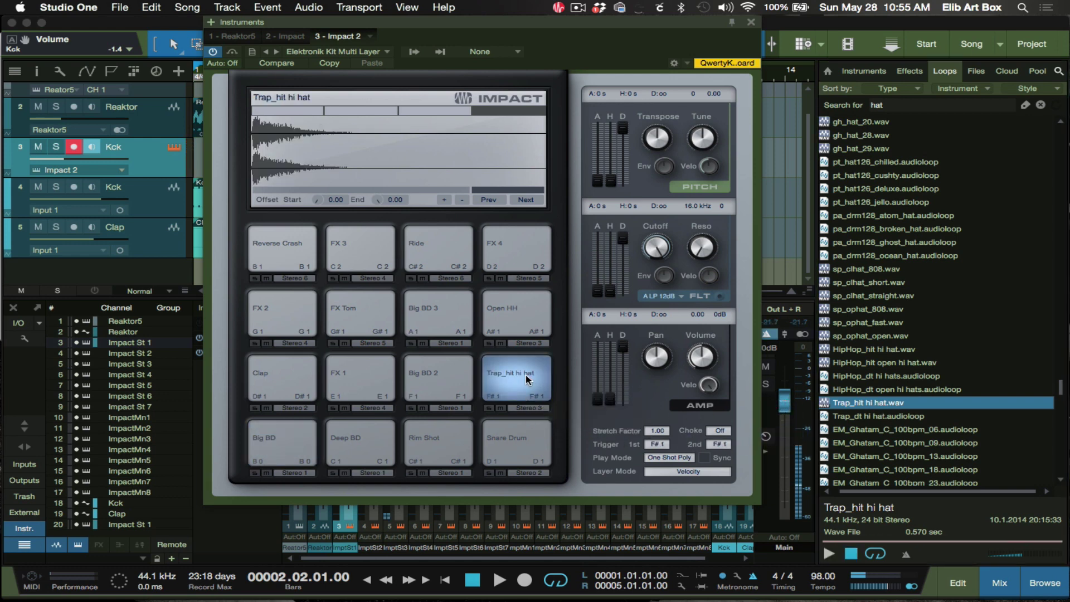
click(526, 379)
click(526, 379)
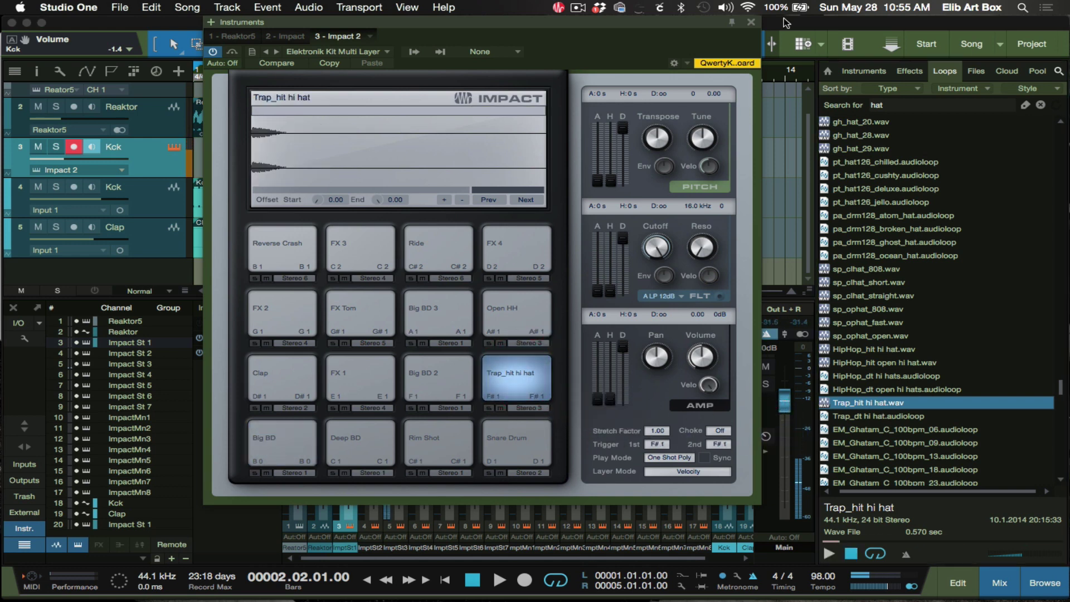
- Set the hi-hat pad's transpose to -3, tune to 48.00 and filter cutoff to 6854 Hz
drag(689, 24, 941, 154)
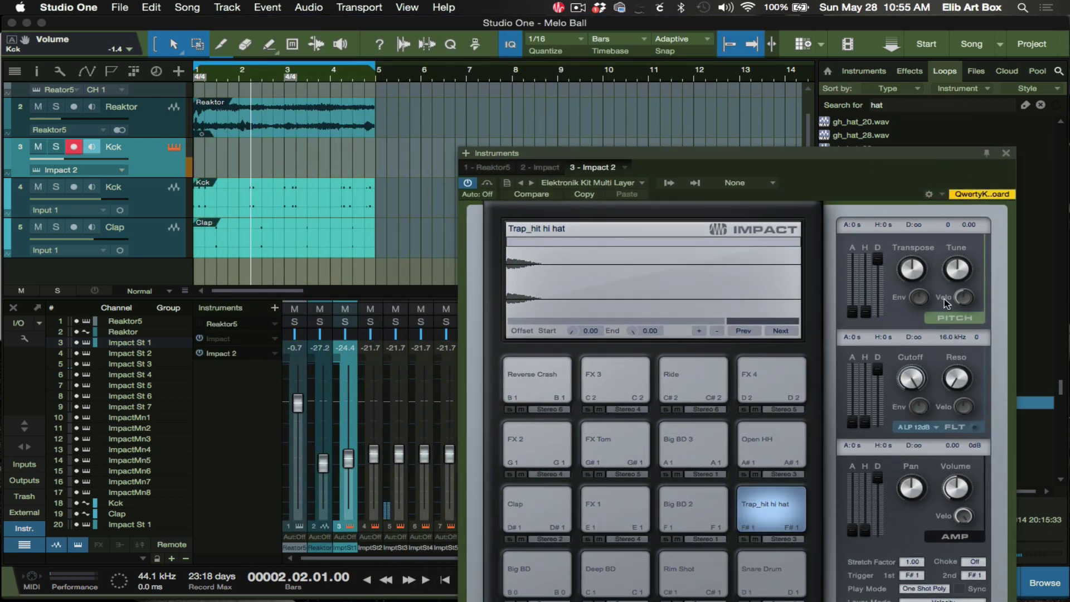
drag(917, 272, 910, 282)
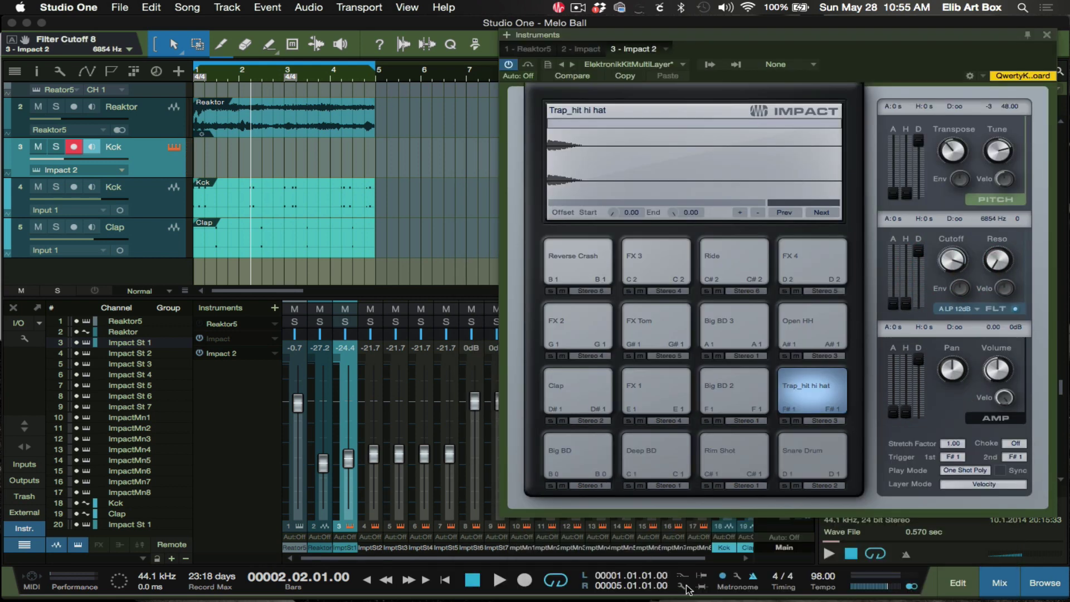
- Turn on Note Repeat for instrument recording and close the Impact instrument window
click(683, 586)
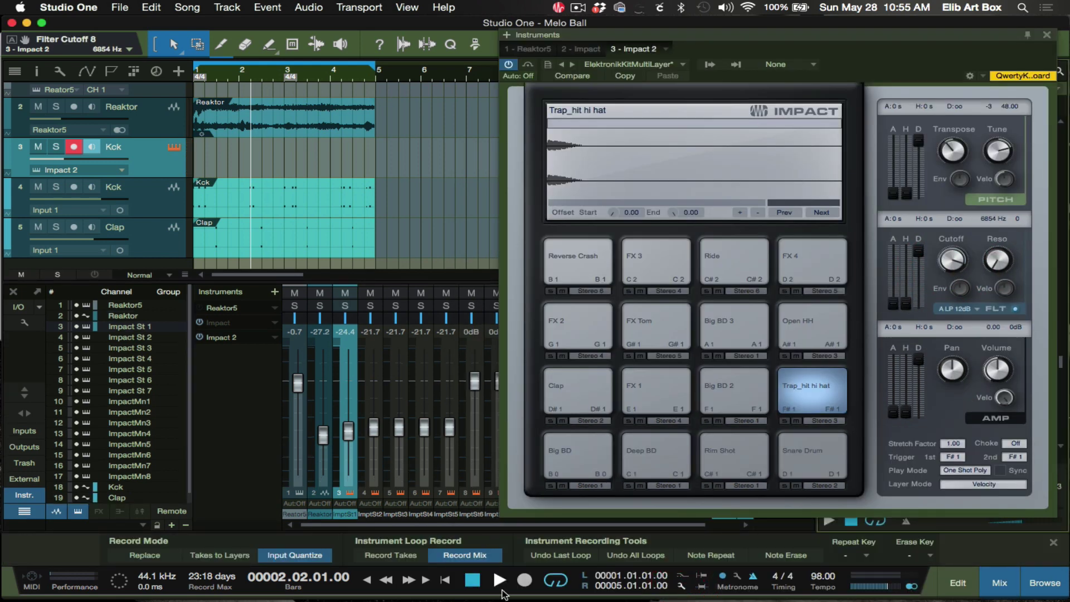
click(710, 555)
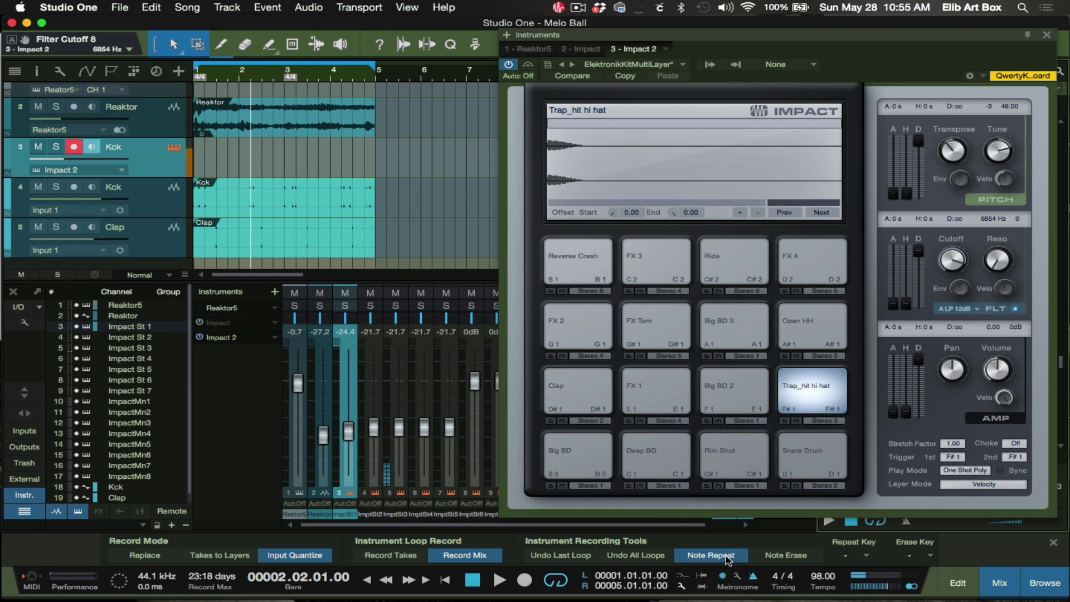
drag(691, 34, 670, 122)
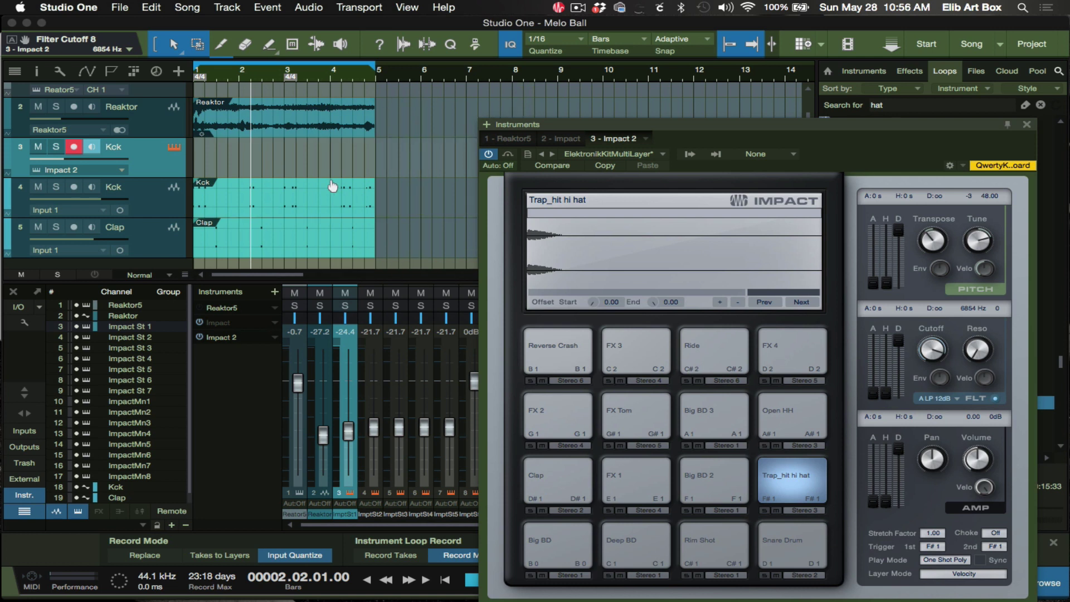
scroll(333, 187, down, 1)
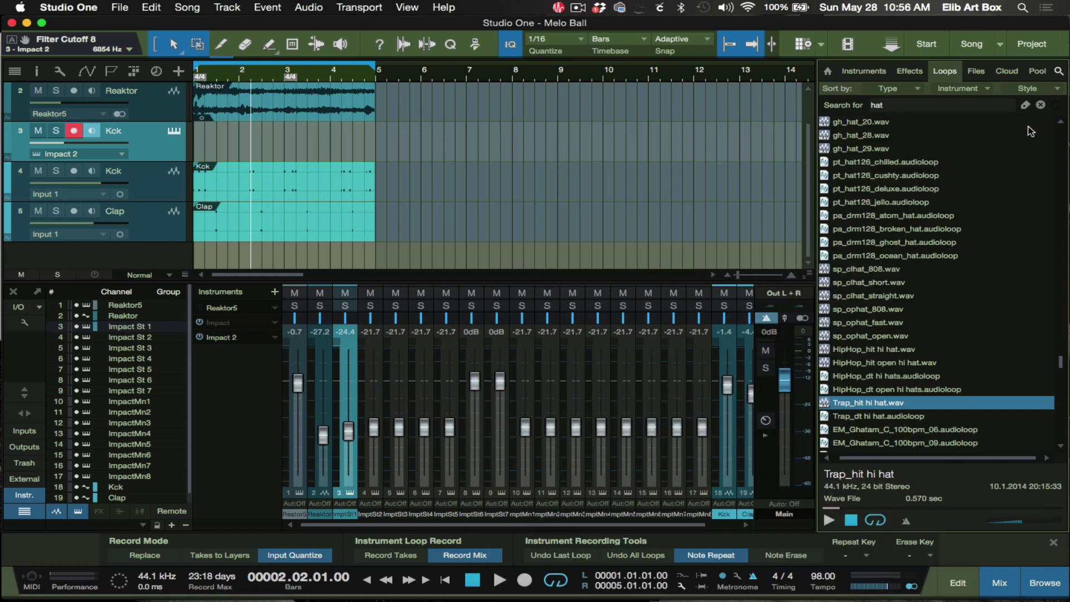
click(1027, 125)
- Record a repeated hi-hat pattern on the Impact 2 instrument track over the four-bar loop, with the quantize settings shown
key(space)
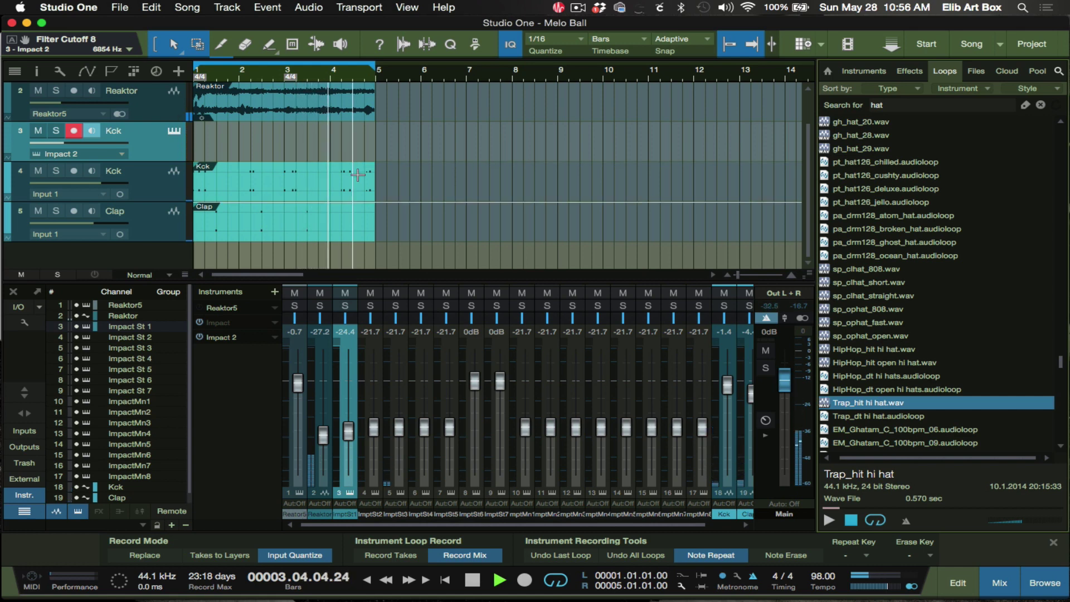
key(KP_Multiply)
key(alt+q)
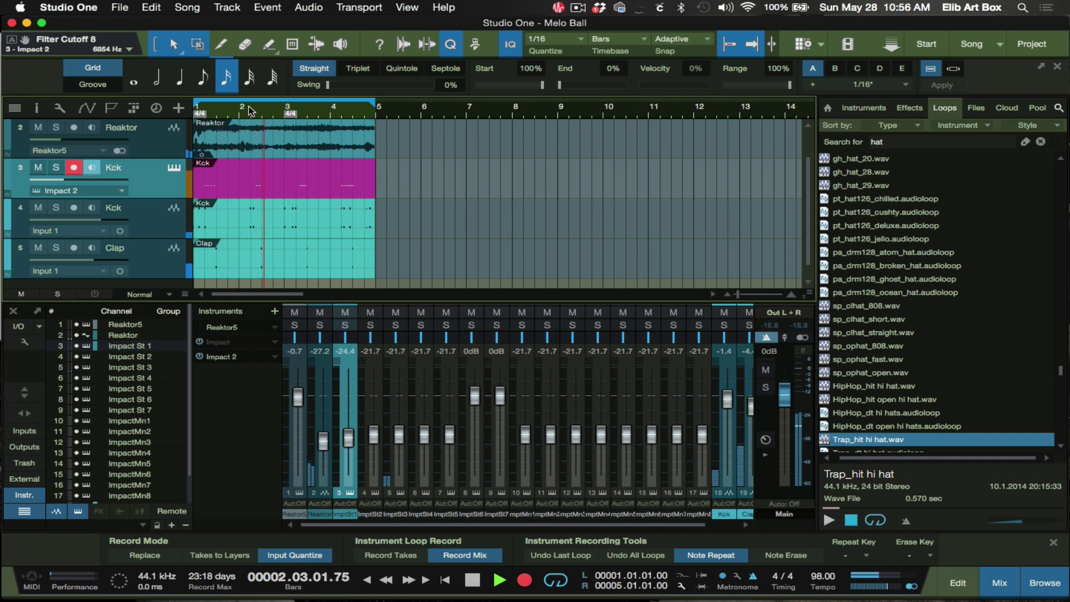
key(KP_Multiply)
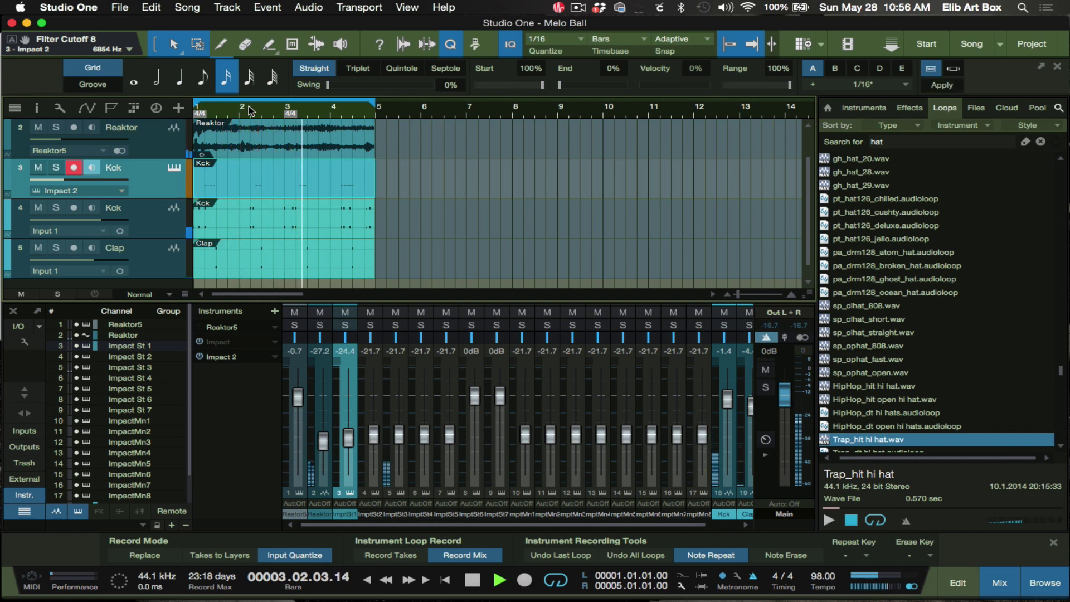
- Open the recorded hi-hat part for note editing and delete surplus Trap_hit hi hat notes from the rolls in bars 3 and 4
double_click(340, 172)
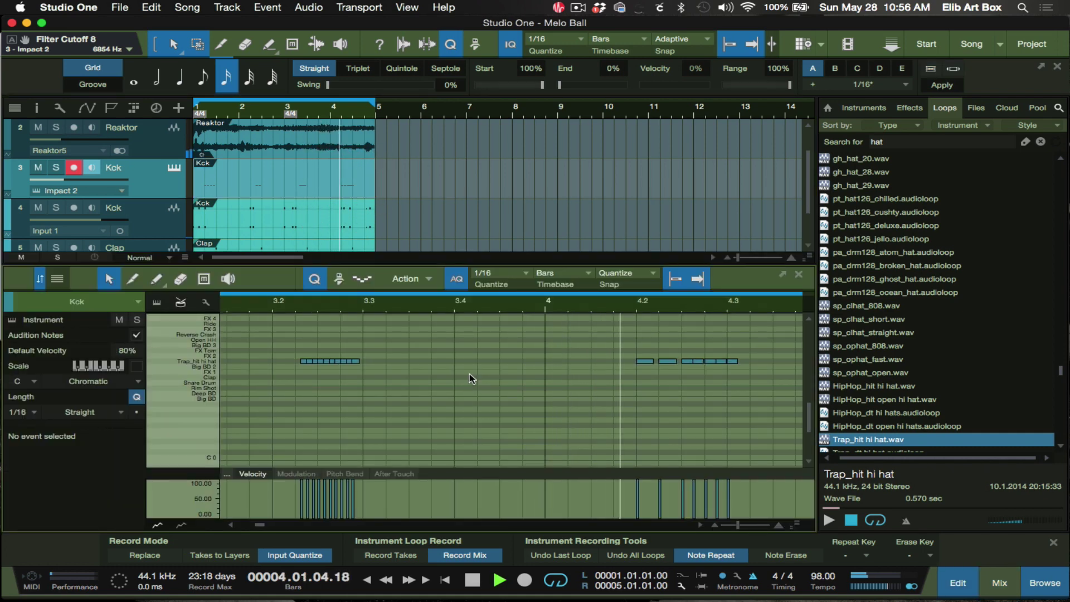
key(space)
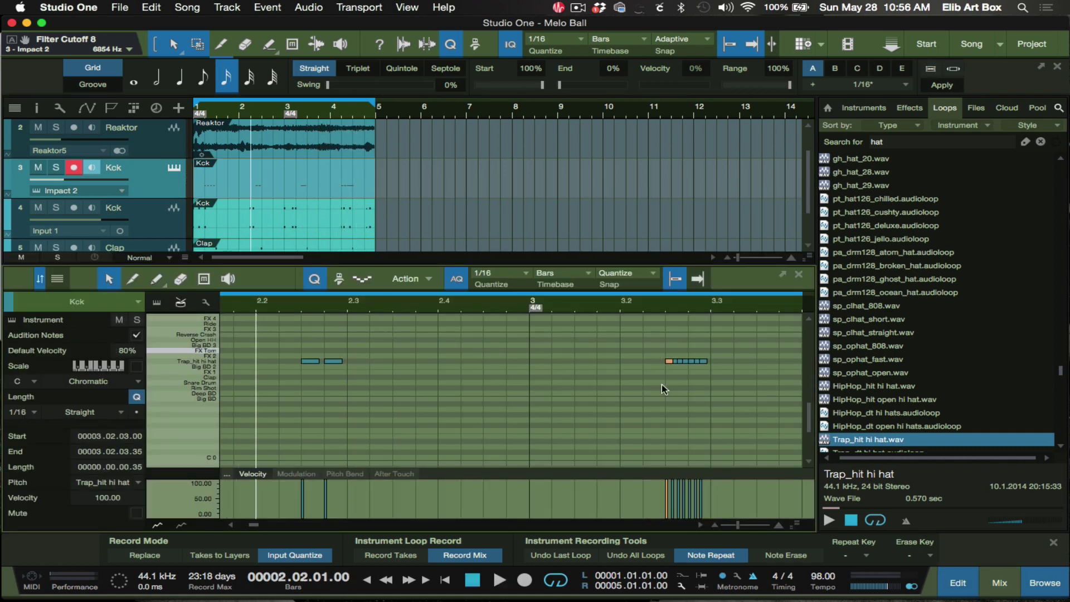
scroll(557, 329, right, 2)
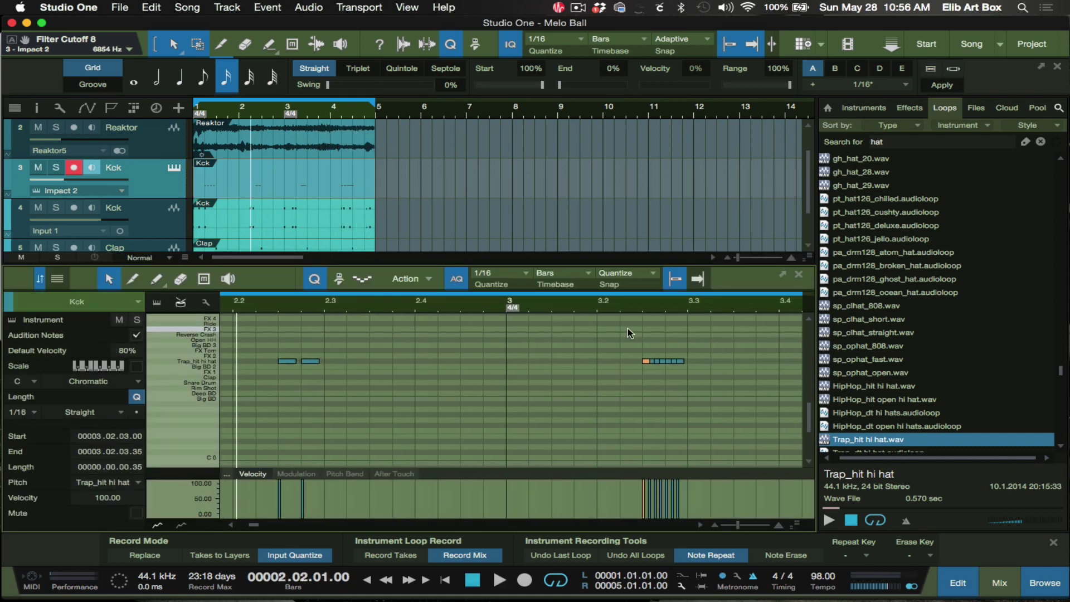
click(503, 310)
key(space)
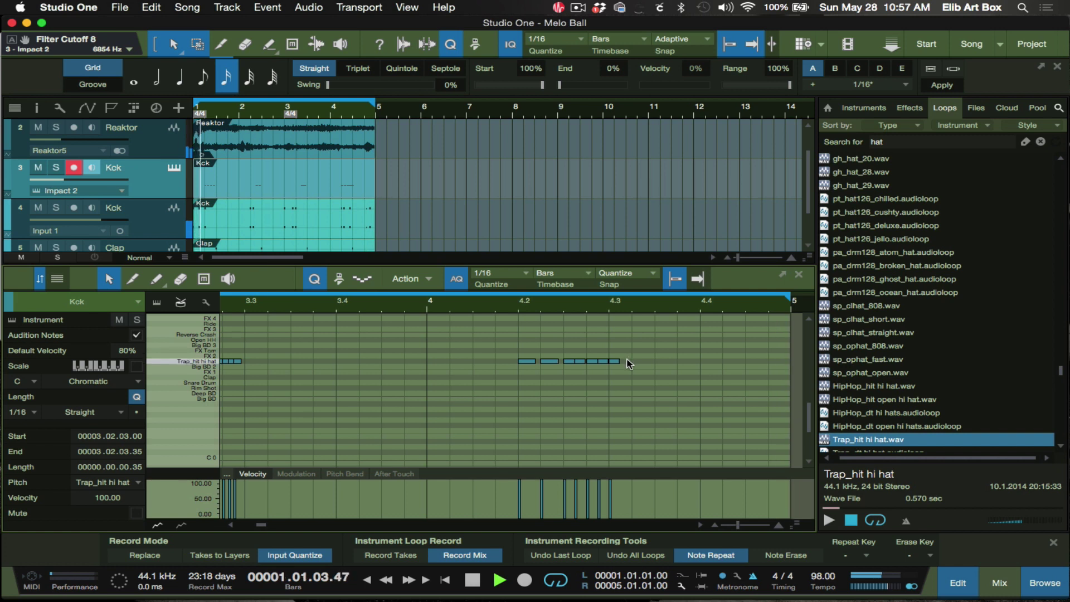
key(space)
click(608, 362)
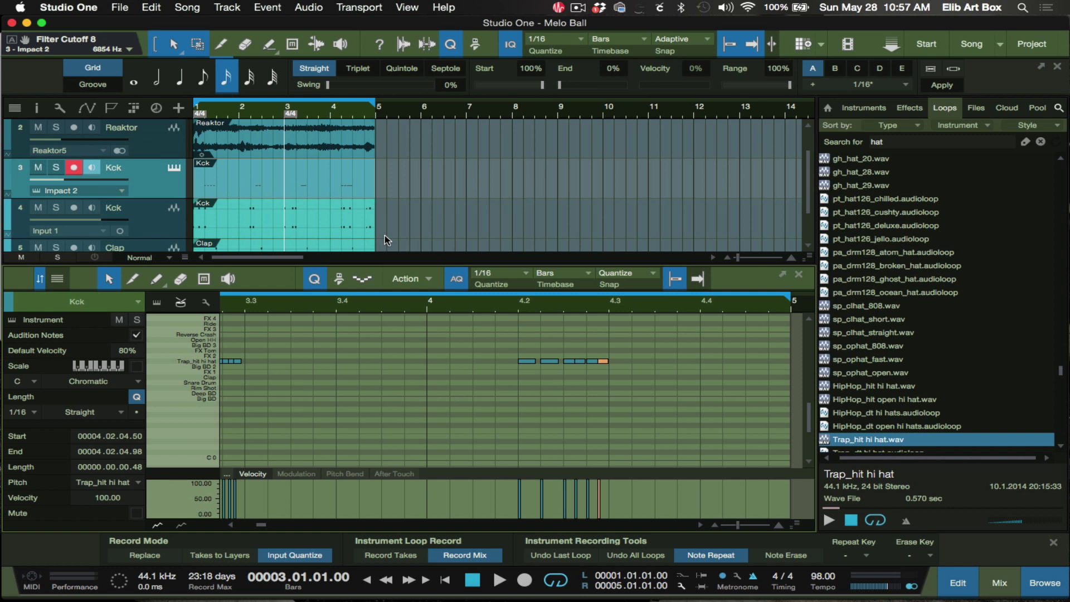
- Play back the loop, then add very short fades at the start and end of the Reaktor audio clip
key(space)
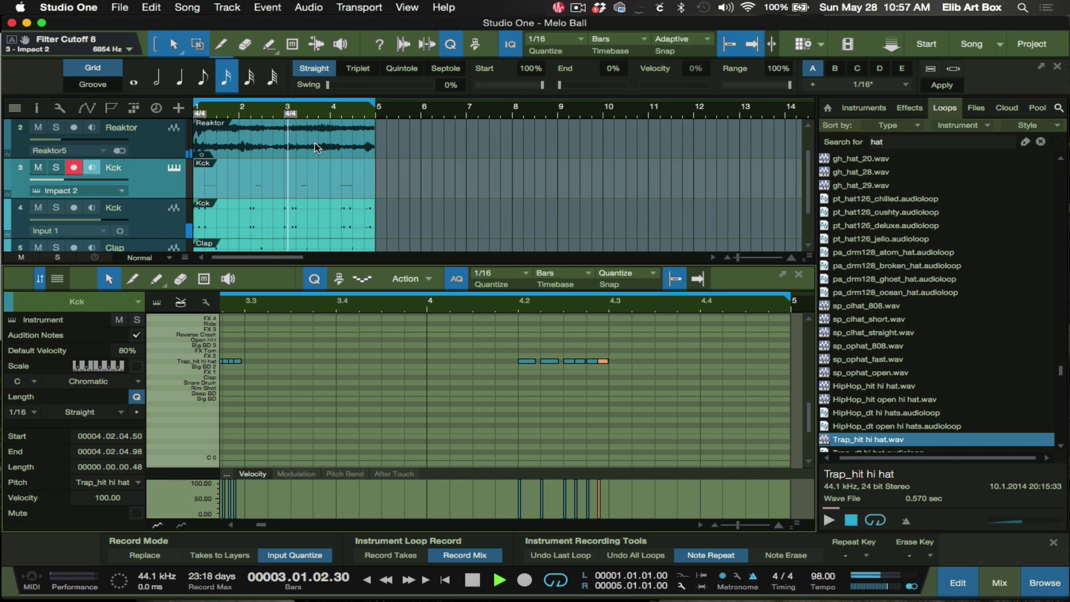
scroll(234, 167, up, 3)
click(209, 183)
key(space)
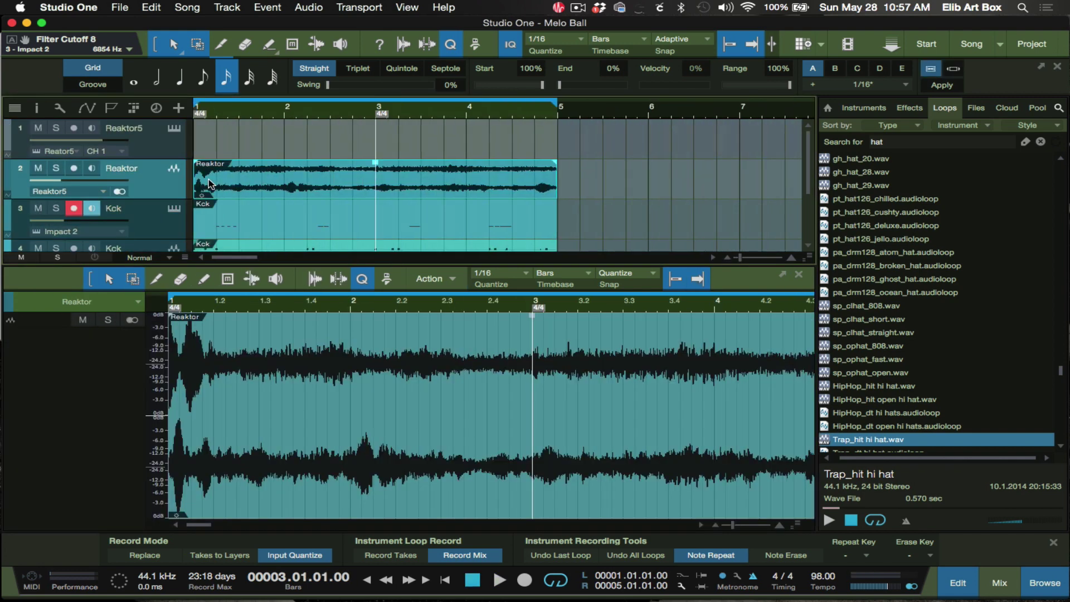
drag(196, 166, 197, 166)
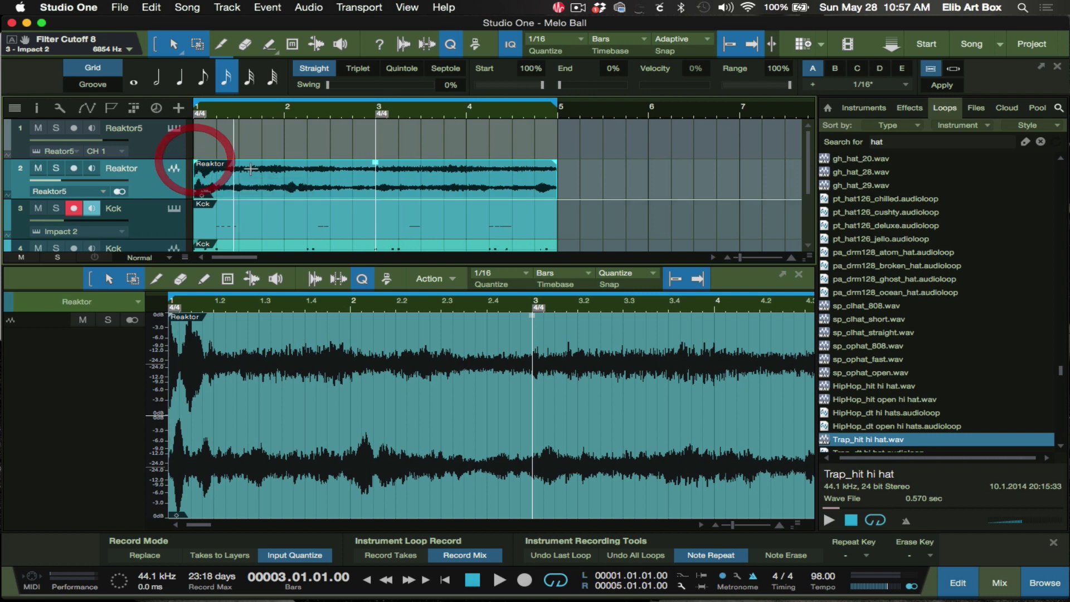
drag(196, 169, 201, 167)
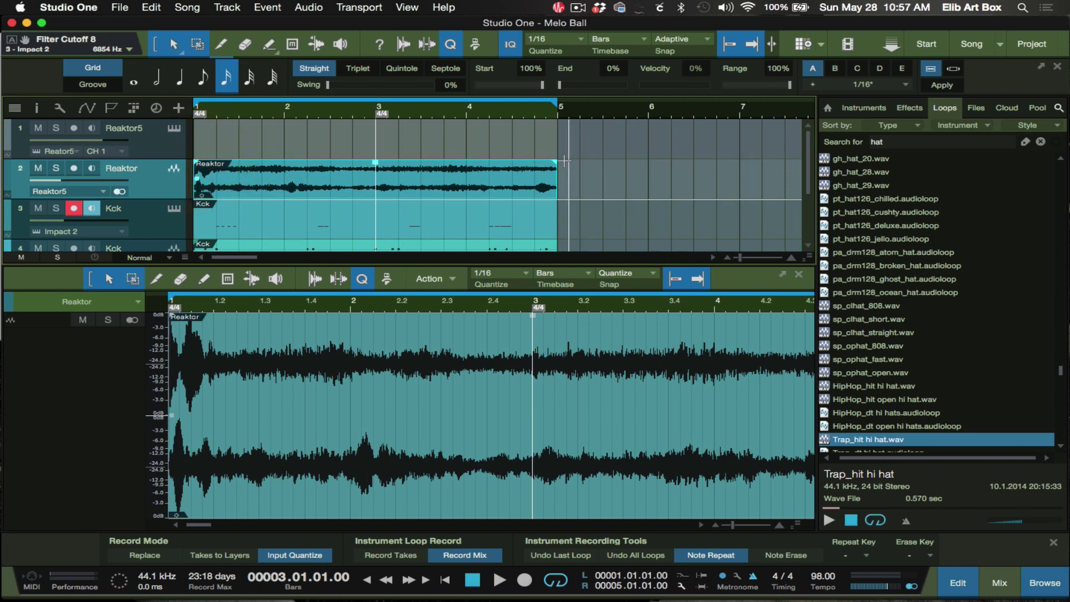
drag(555, 162, 554, 165)
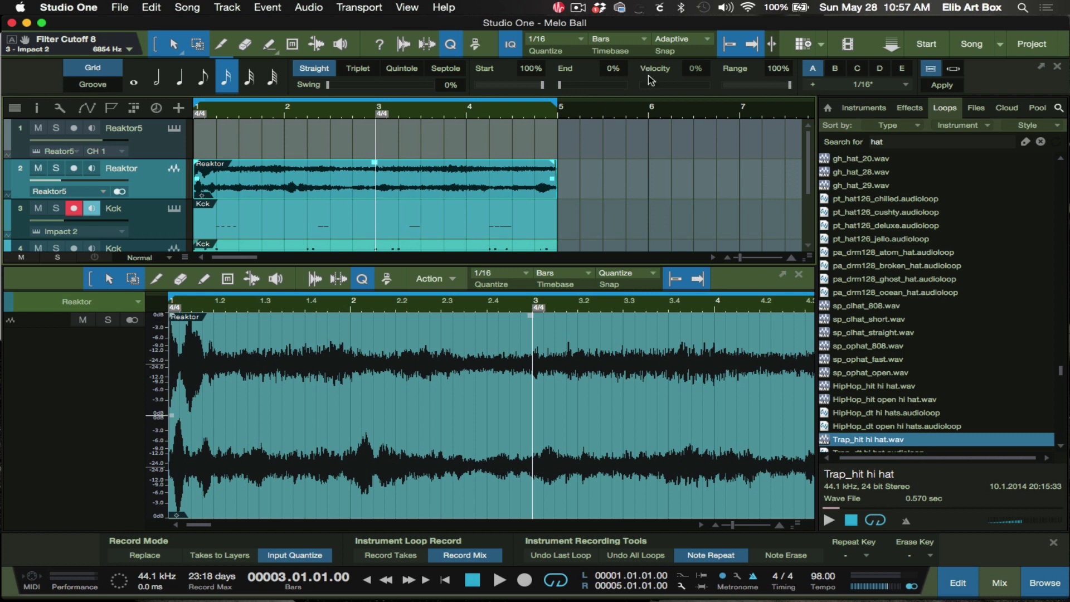
- Search the effects for "red" and insert the RedlightDist distortion on the Reaktor audio track
click(909, 109)
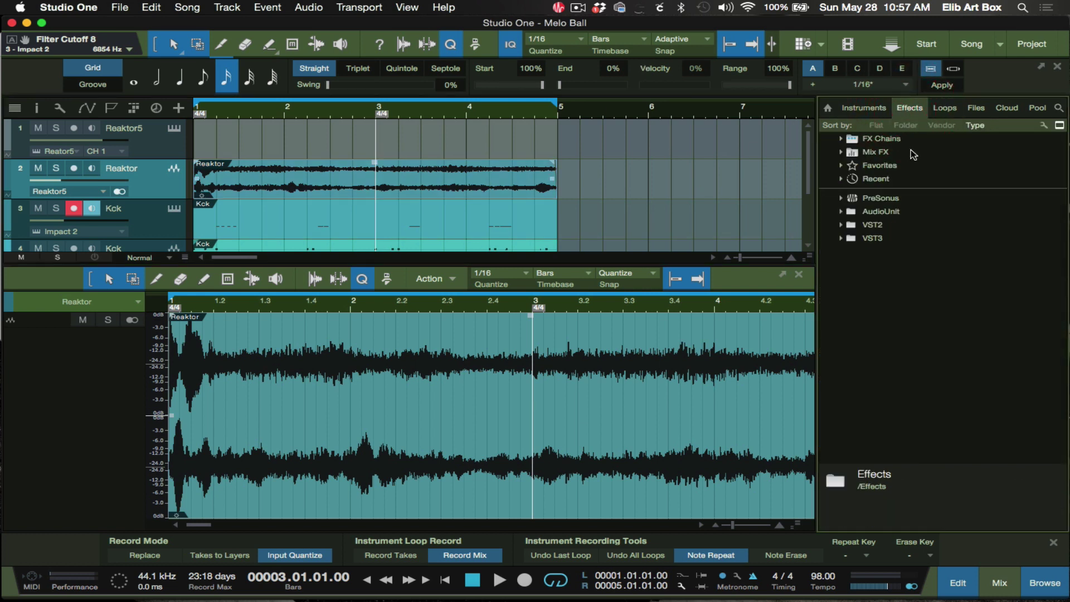
click(1060, 109)
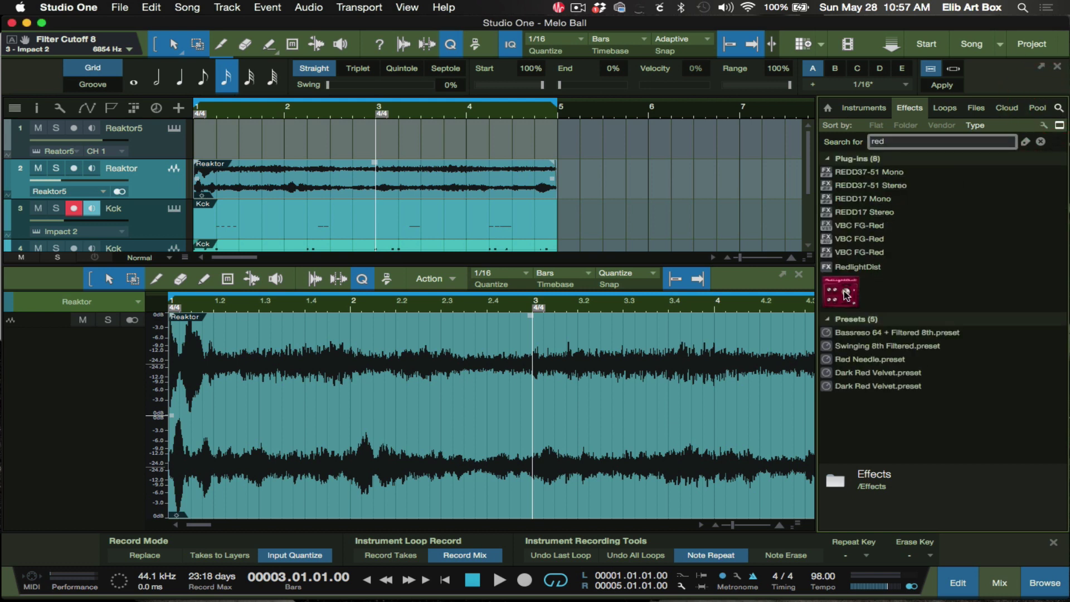
drag(846, 295, 264, 180)
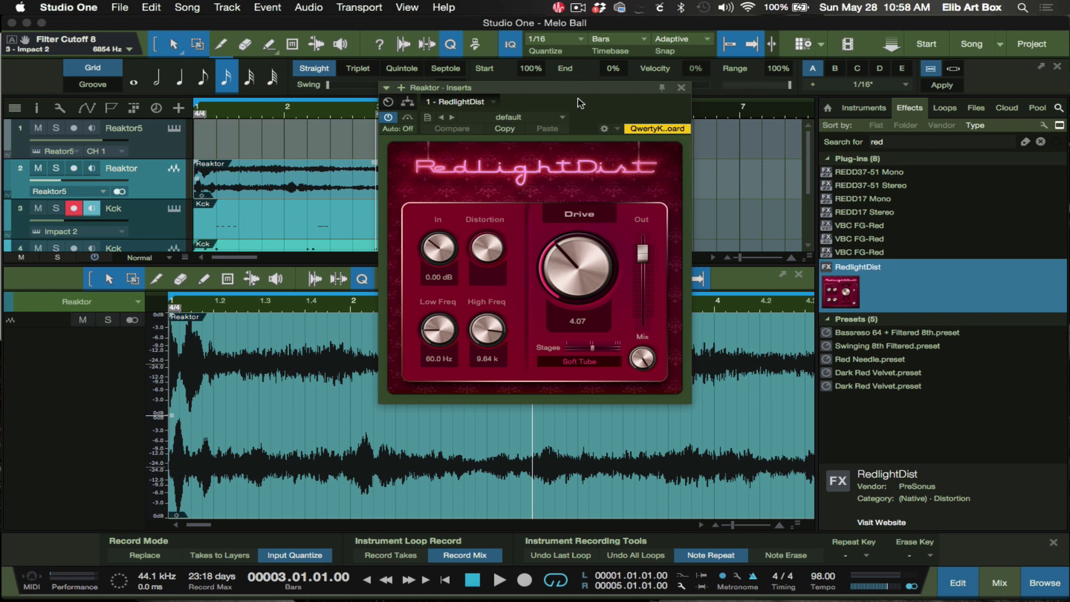
drag(571, 91, 660, 118)
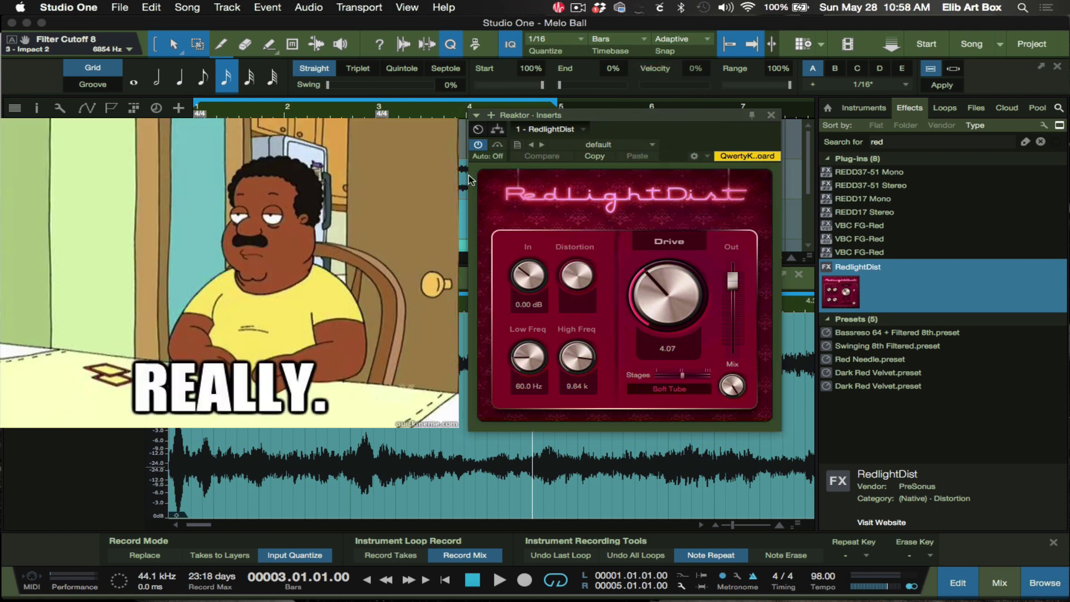
- Audition RedlightDist presets on the Reaktor track during loop playback, including Broken BD - Mike, Just Dirty and Trashy-Snary, and keep Old Radio
key(space)
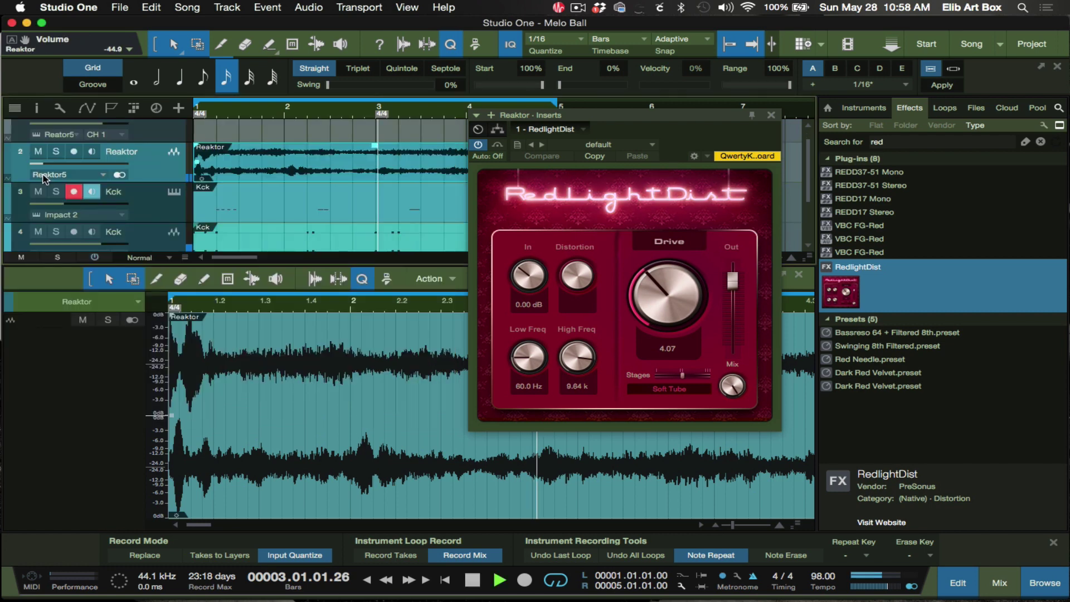
click(613, 144)
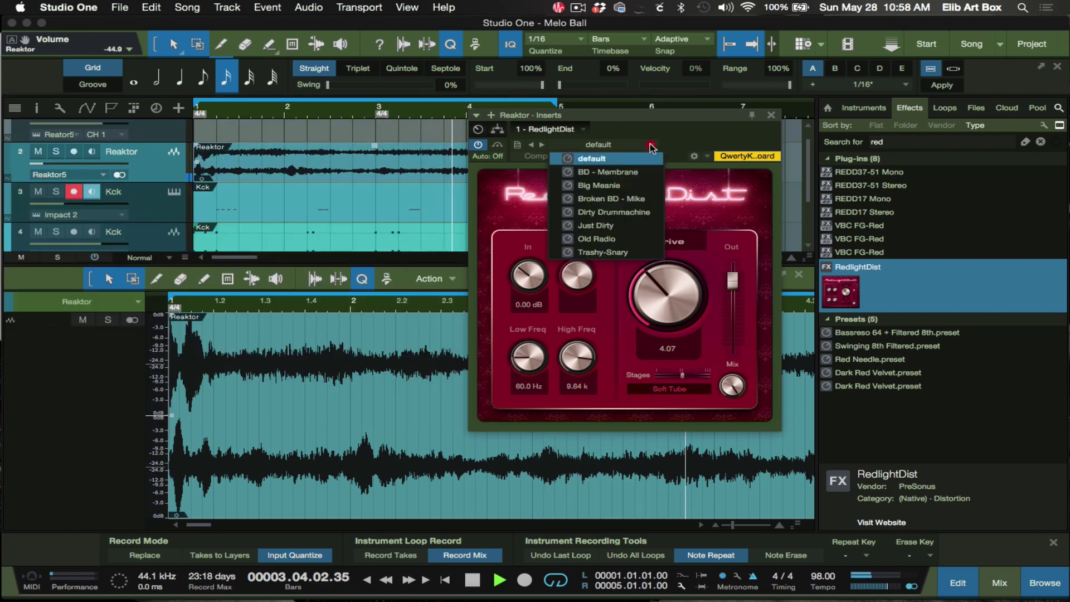
click(622, 200)
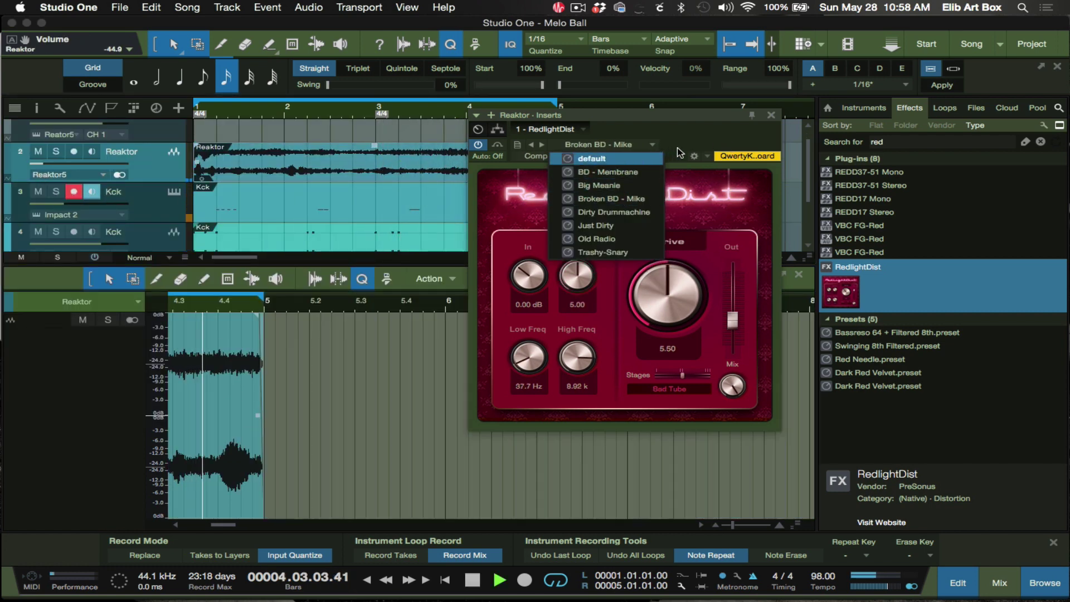
click(611, 226)
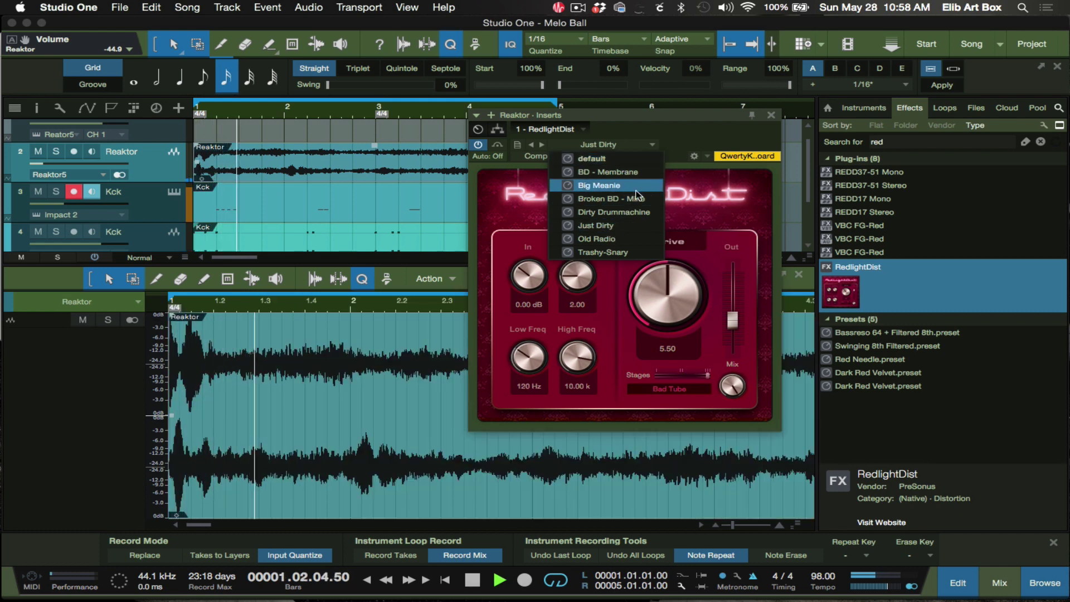
click(626, 240)
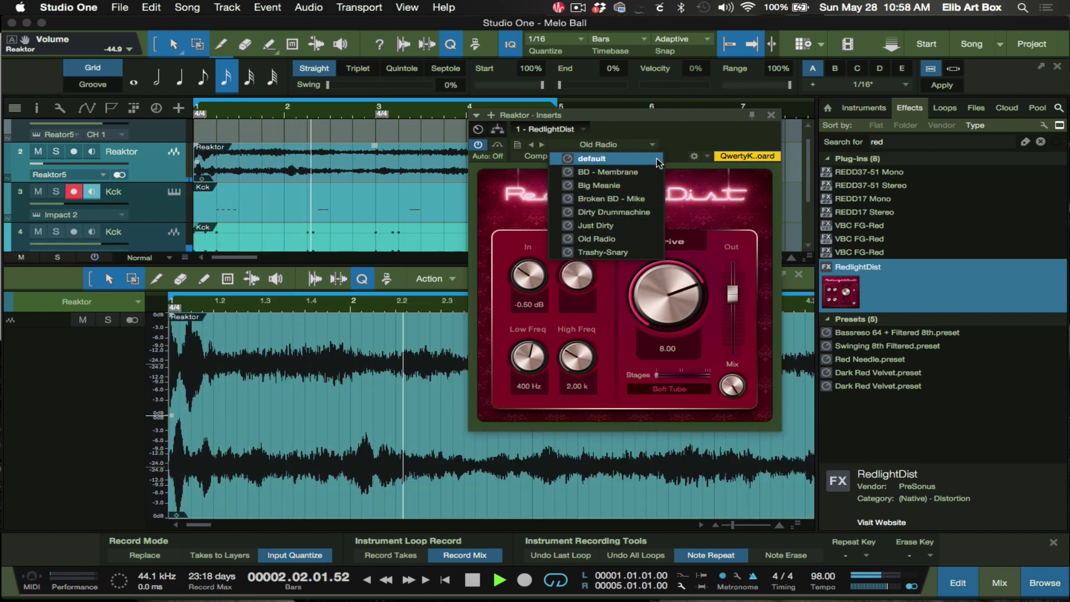
click(625, 254)
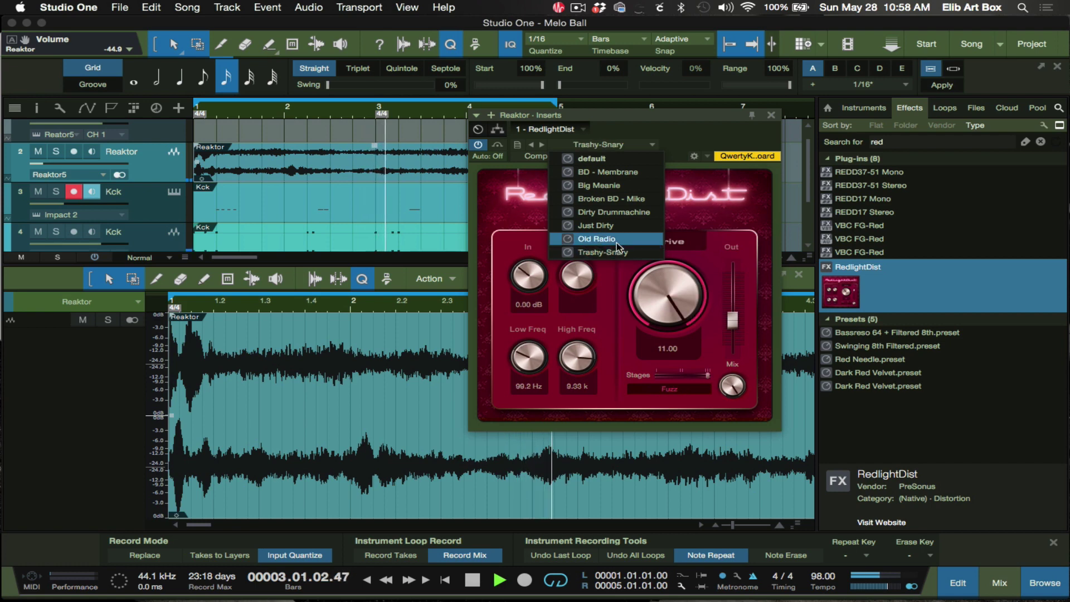
click(615, 237)
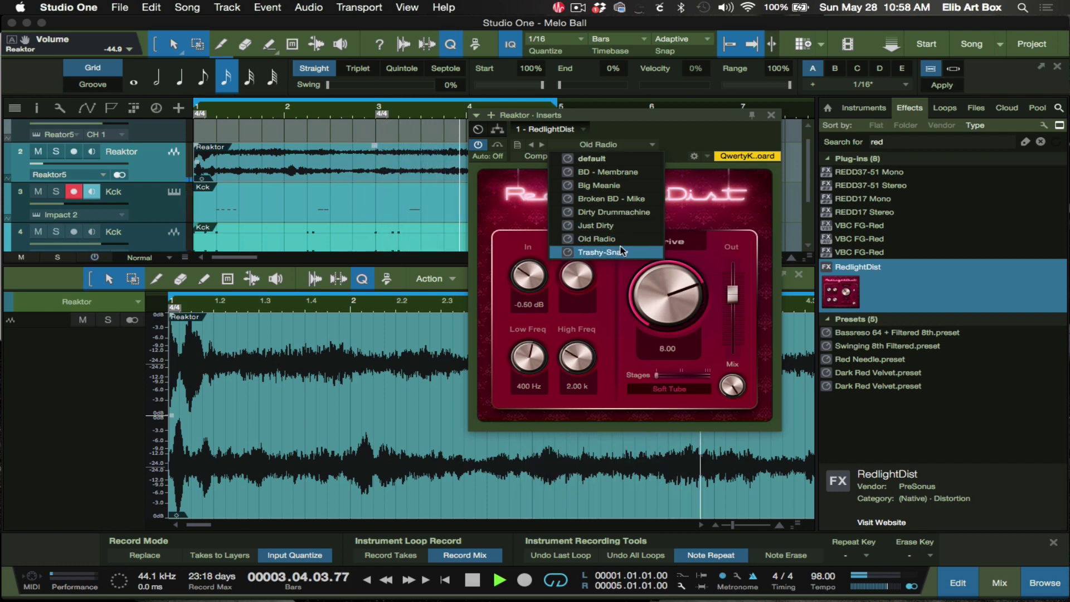
click(621, 116)
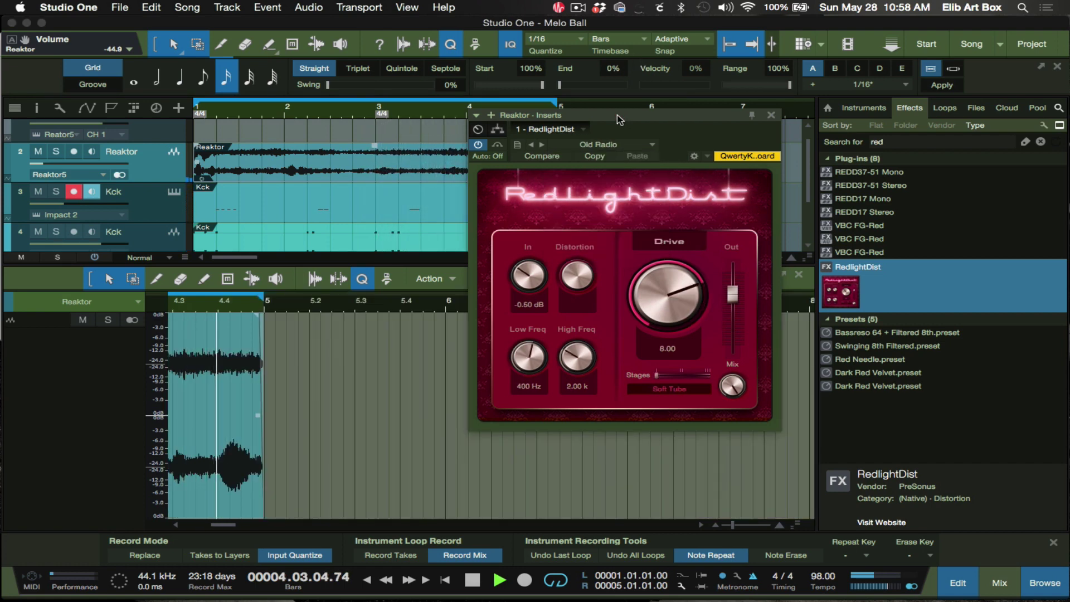
drag(617, 115, 674, 181)
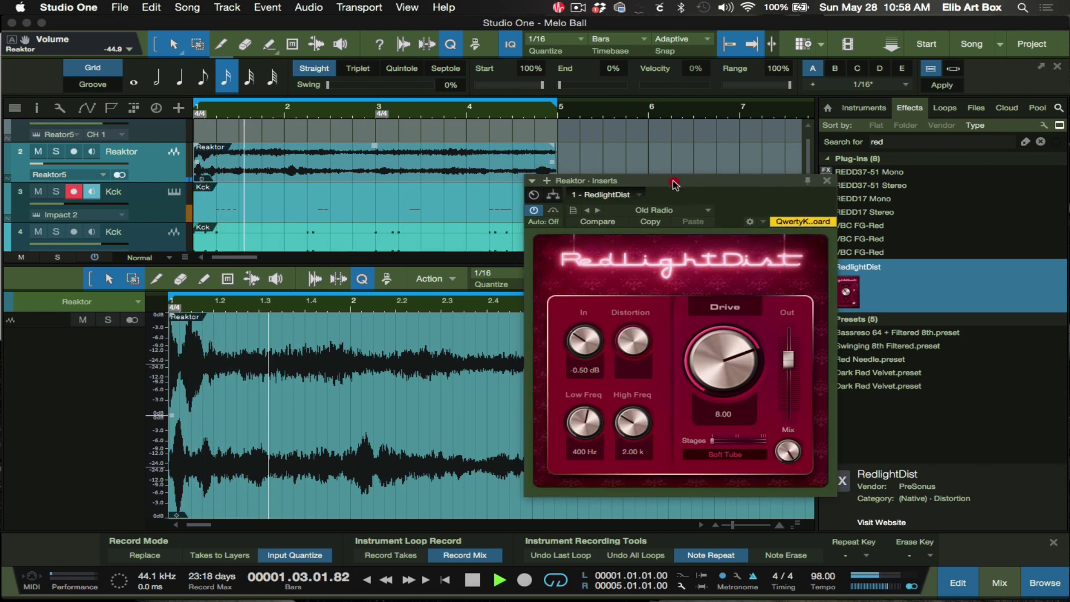
- Close the RedlightDist window and add a Hybrid_x64 instrument track with the 13 Mello preset
click(863, 108)
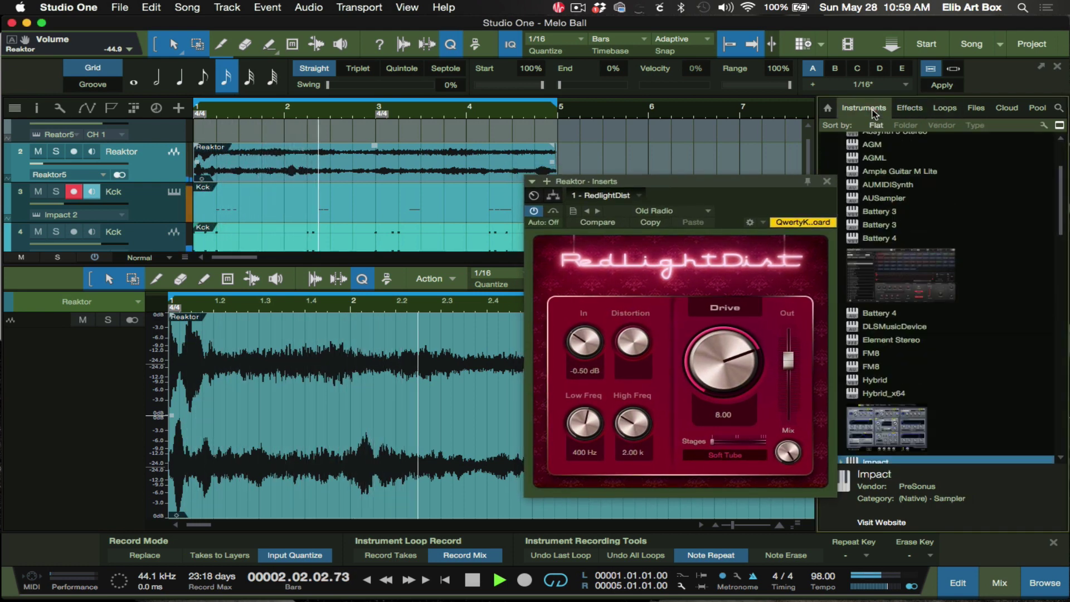
click(827, 184)
scroll(903, 268, down, 5)
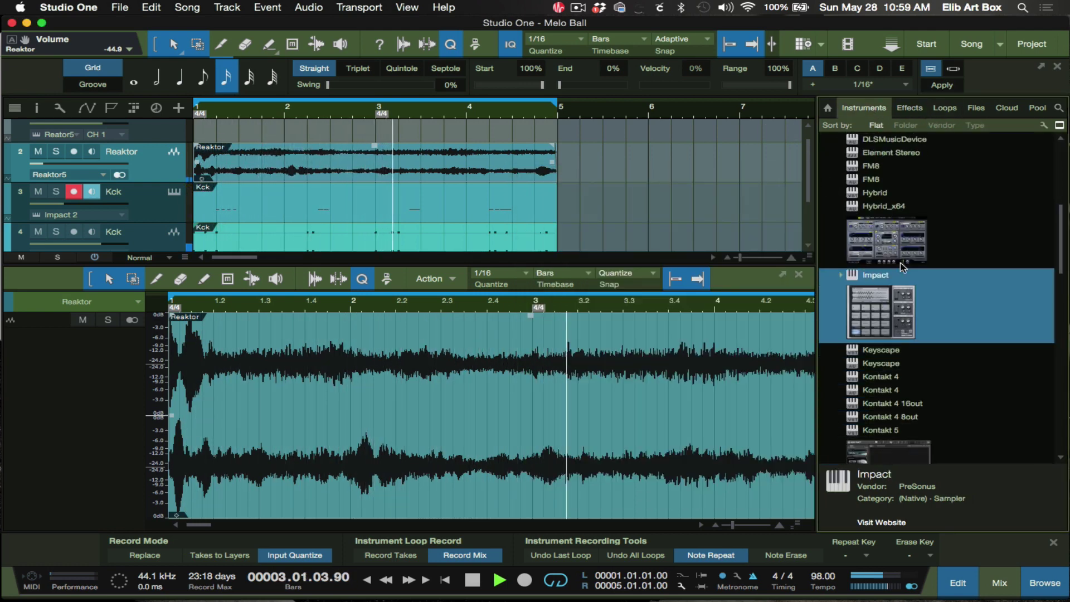
scroll(902, 268, up, 3)
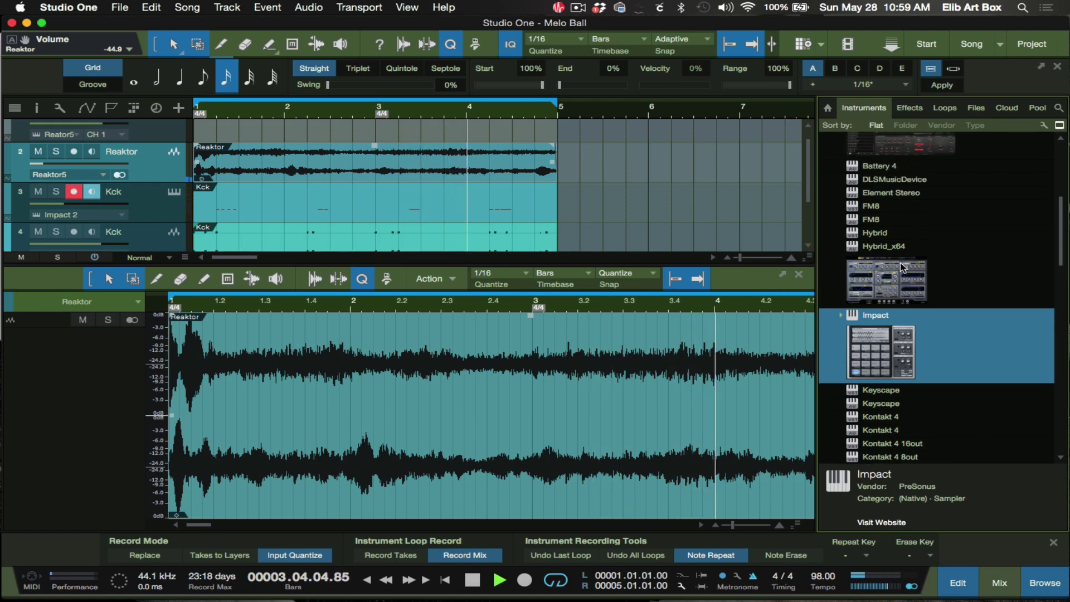
click(899, 277)
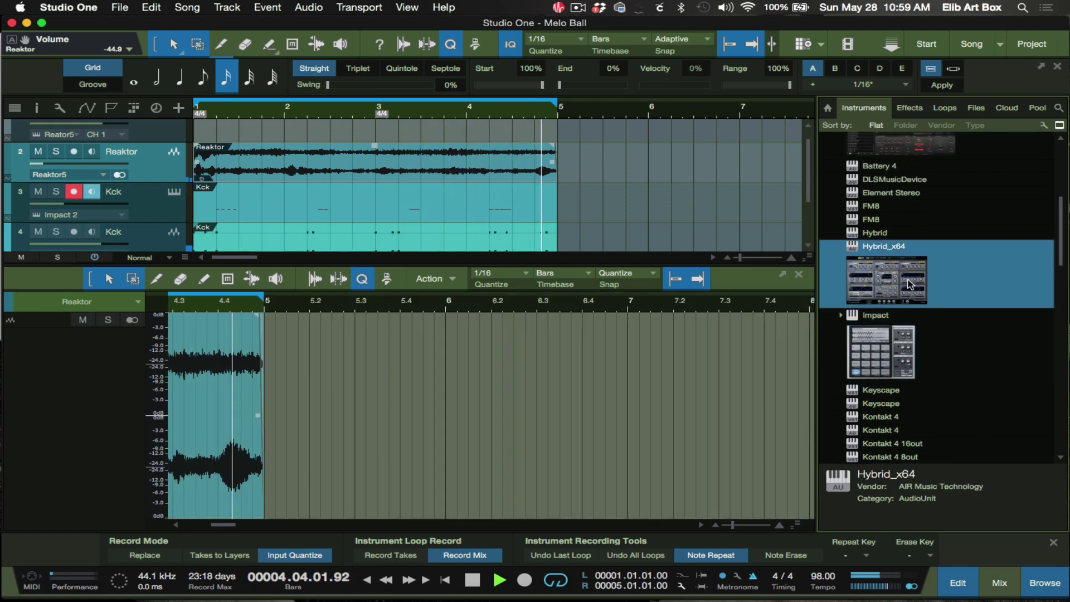
scroll(637, 181, down, 2)
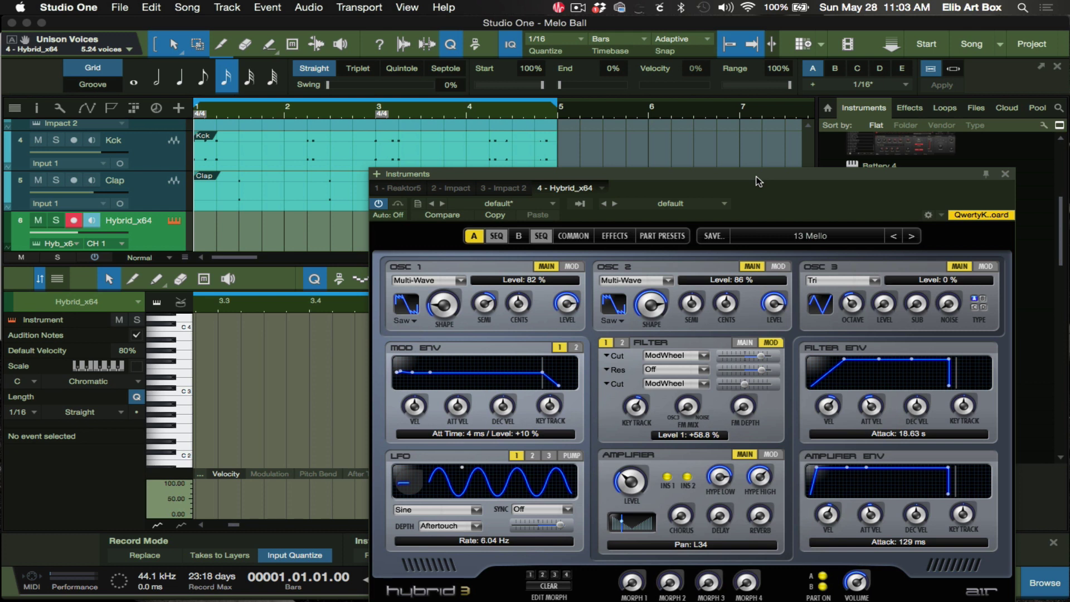
- Record a part of long notes on the Hybrid_x64 track over the four-bar loop and open it for note editing
key(KP_Multiply)
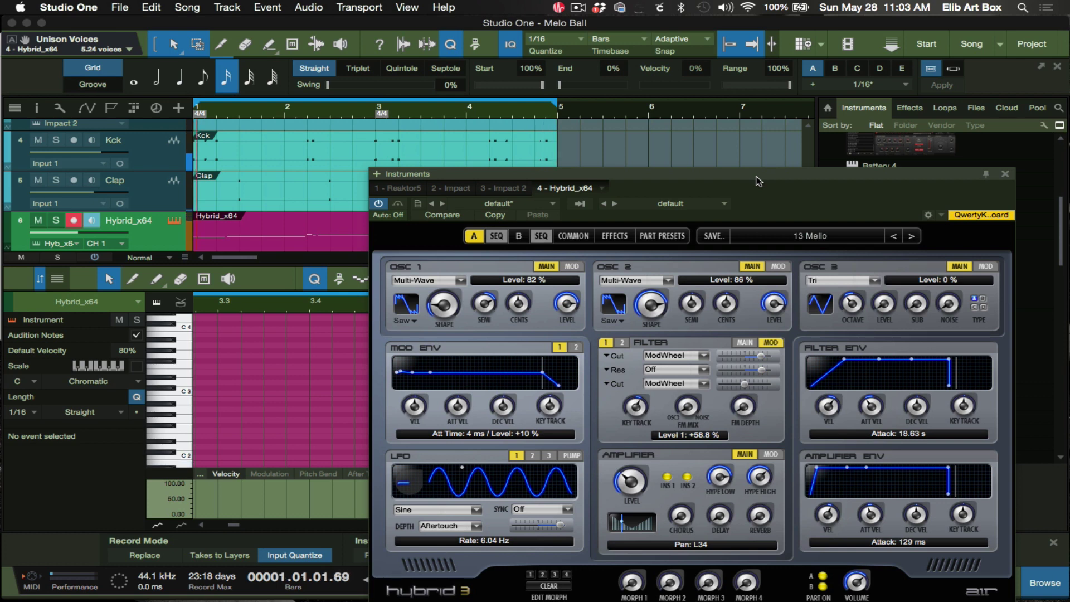
key(space)
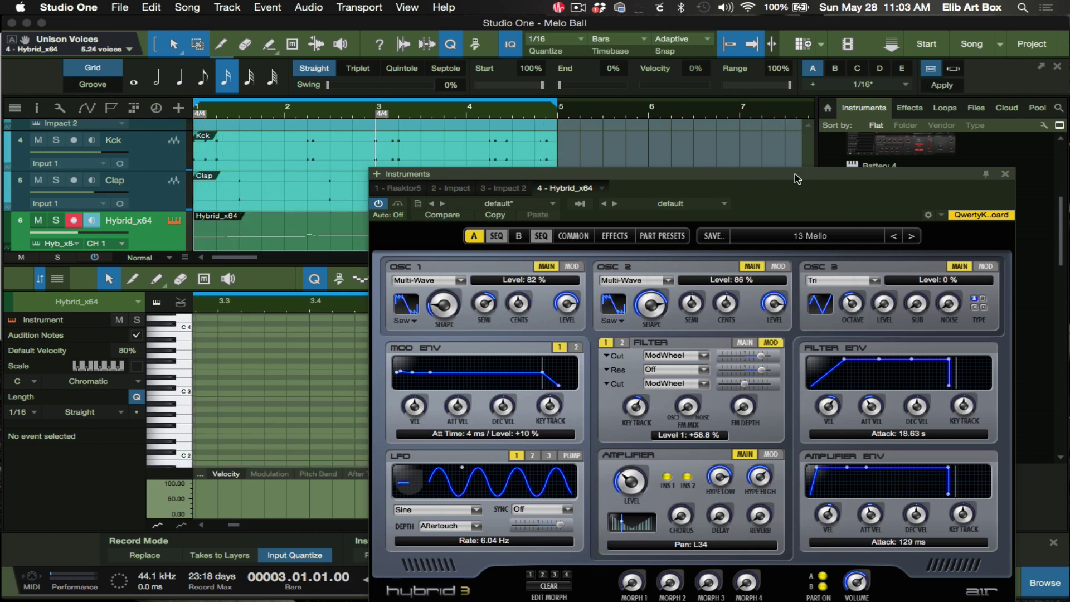
click(314, 240)
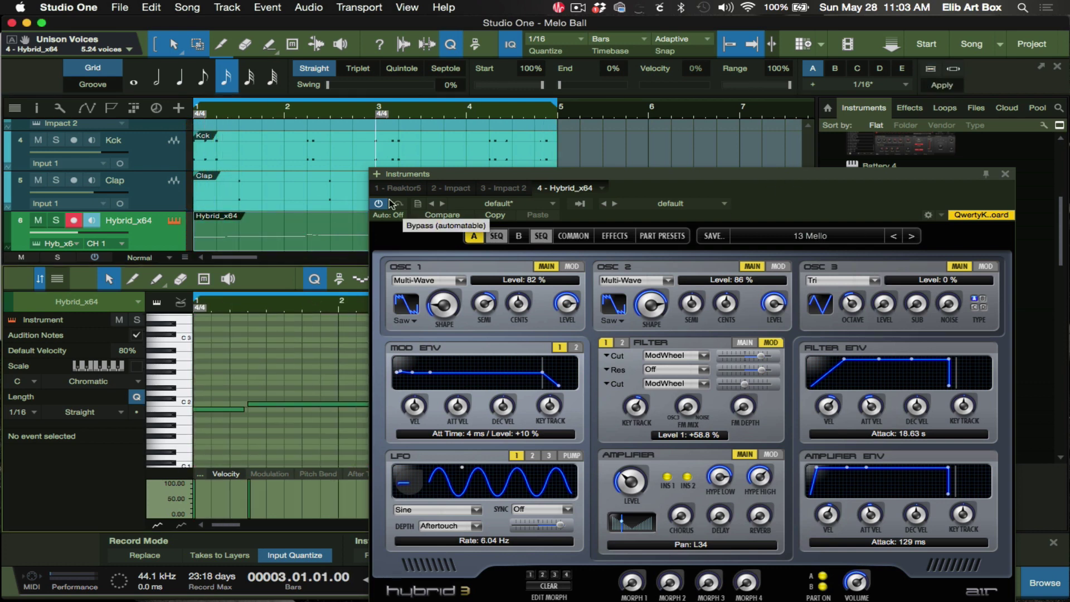
key(F11)
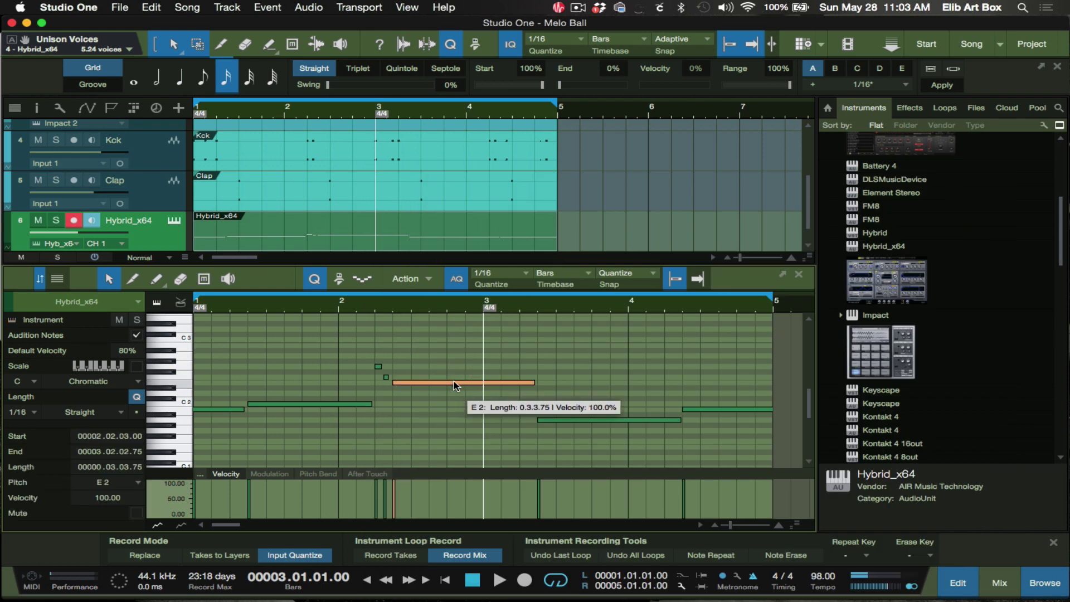
- Transpose the long Hybrid_x64 note that starts in bar 3 down to G 1 and play back the loop
click(577, 418)
key(Down)
key(Down)
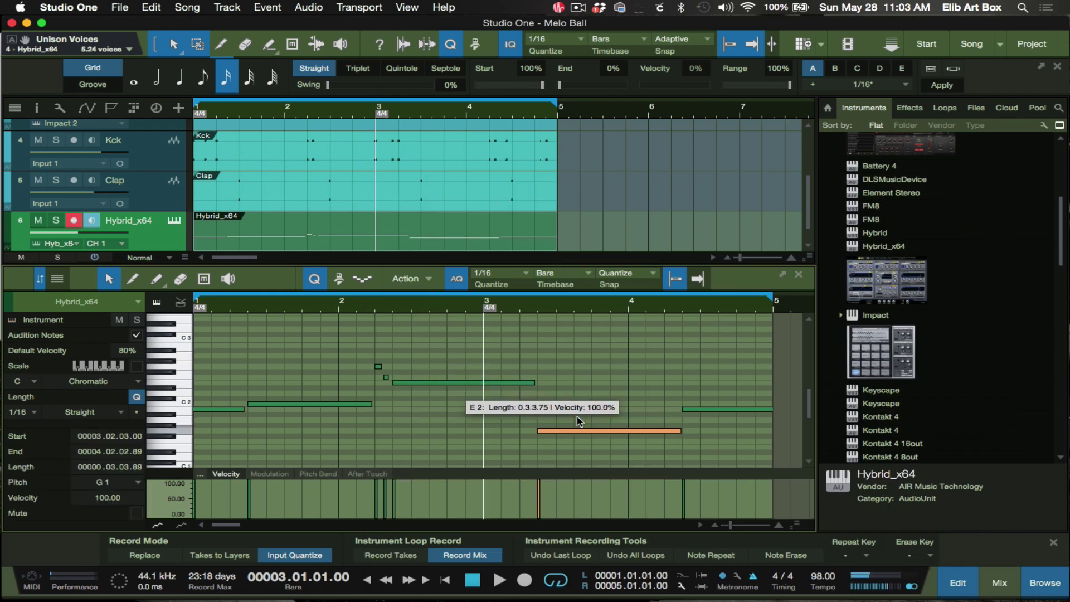
key(space)
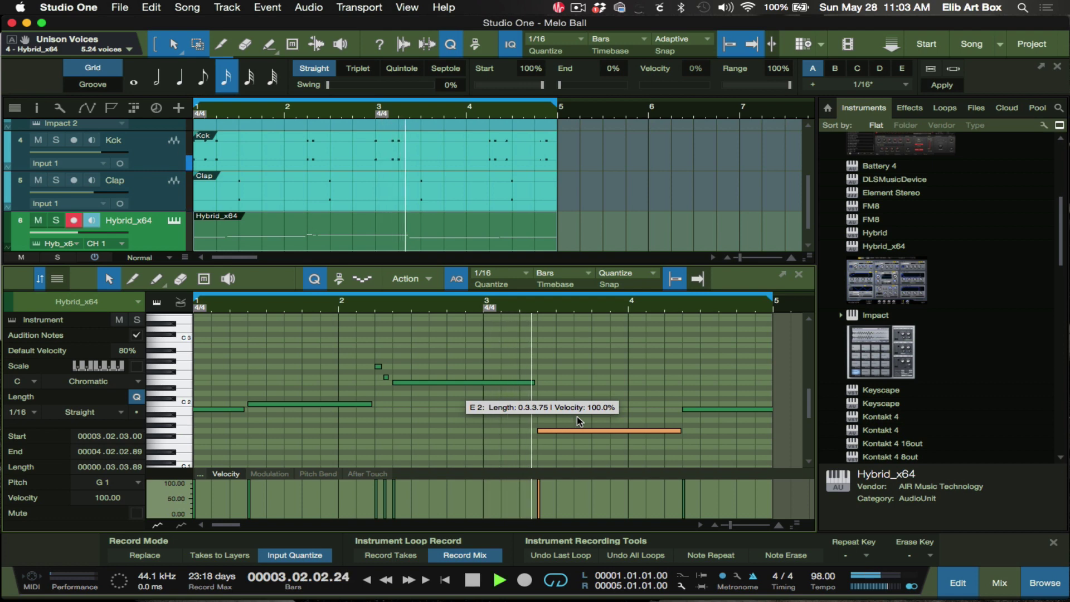
- Duplicate the Hybrid_x64 track together with its recorded part and set the copy's volume to -29.4 dB
key(shift+d)
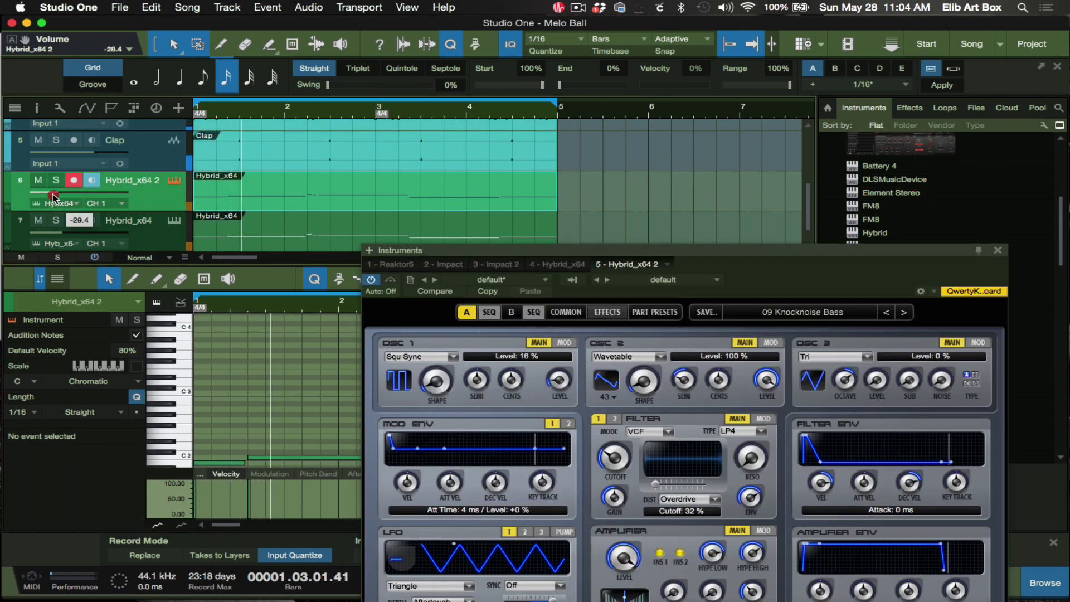
click(53, 193)
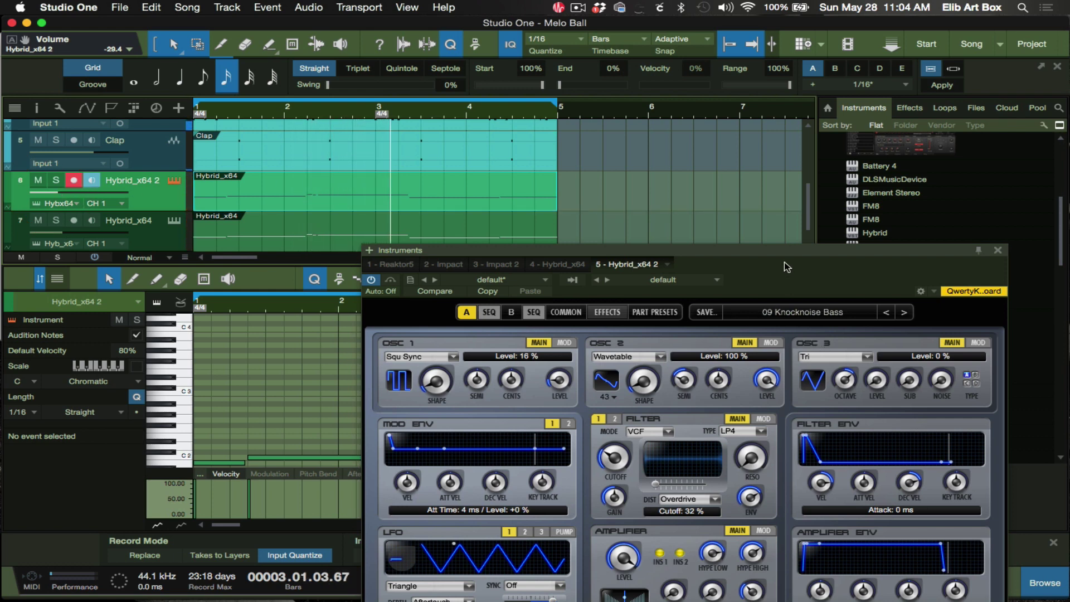
- Step the duplicated Hybrid instrument forward through its presets from 09 Knocknoise Bass past 10 Electro Saw
click(819, 347)
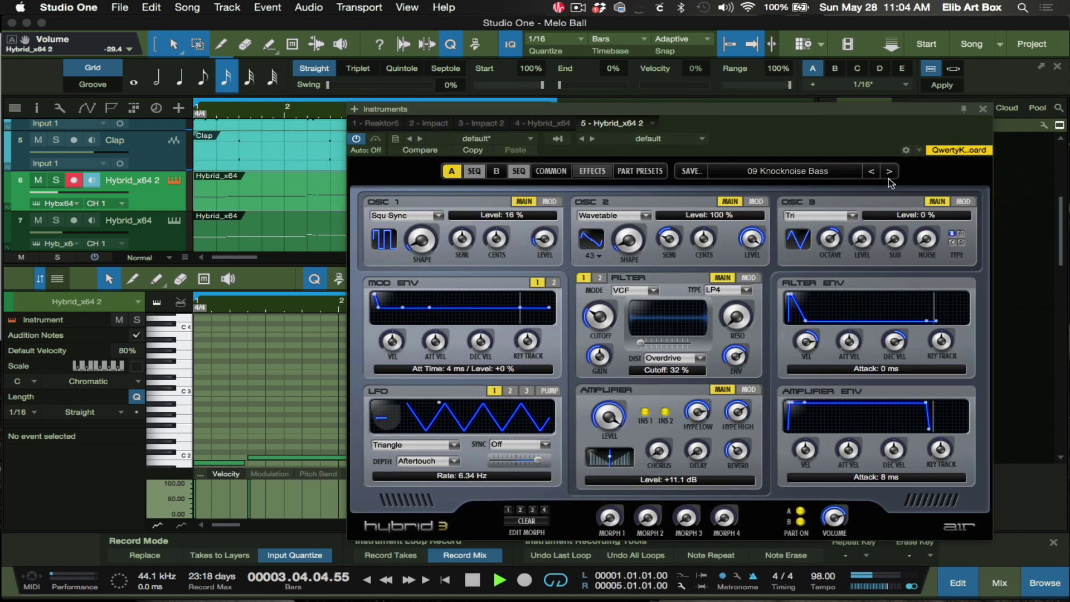
click(889, 173)
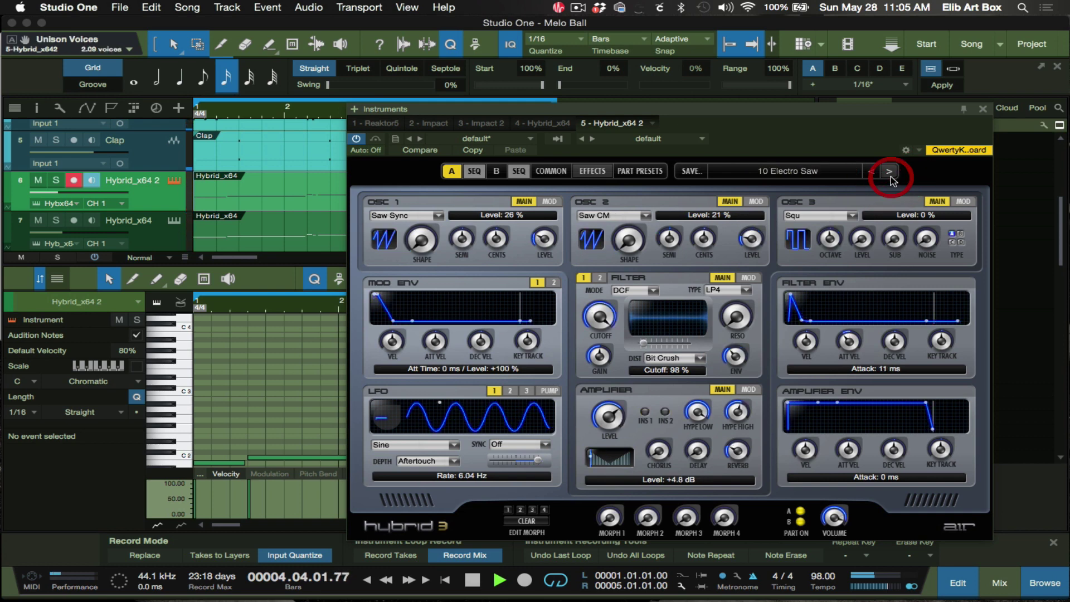
click(889, 172)
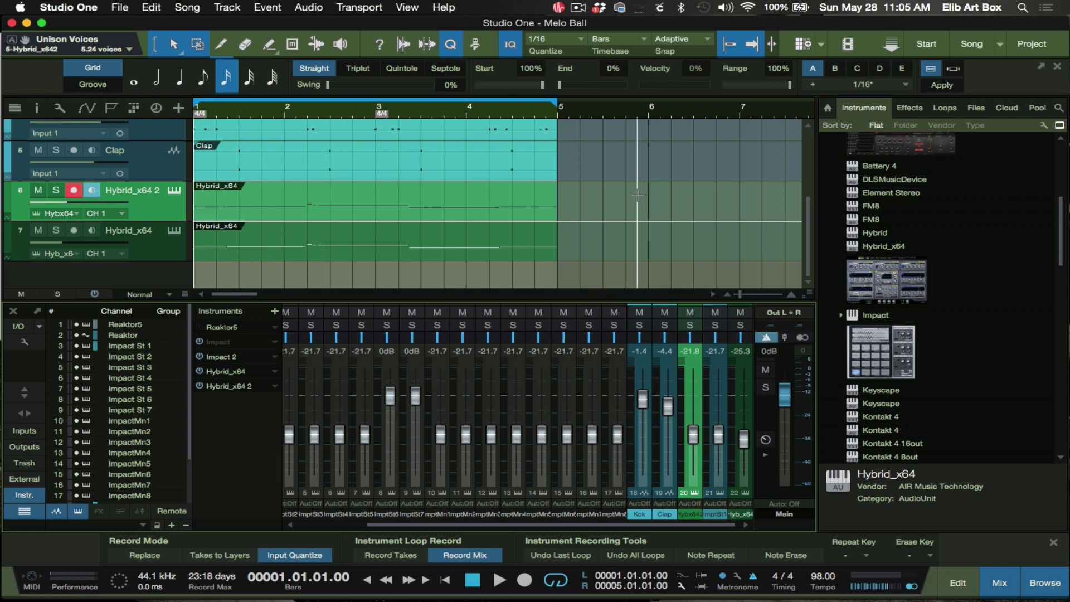
- Reactivate the Reaktor5 instrument on its track and set the track's volume to -18.0 dB
scroll(638, 195, up, 4)
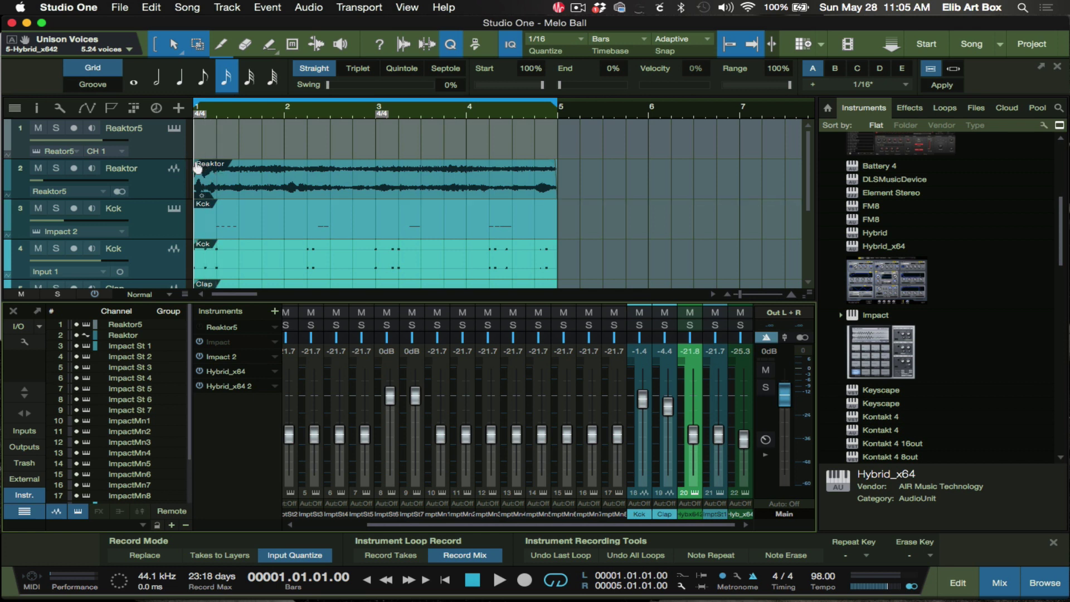
click(153, 149)
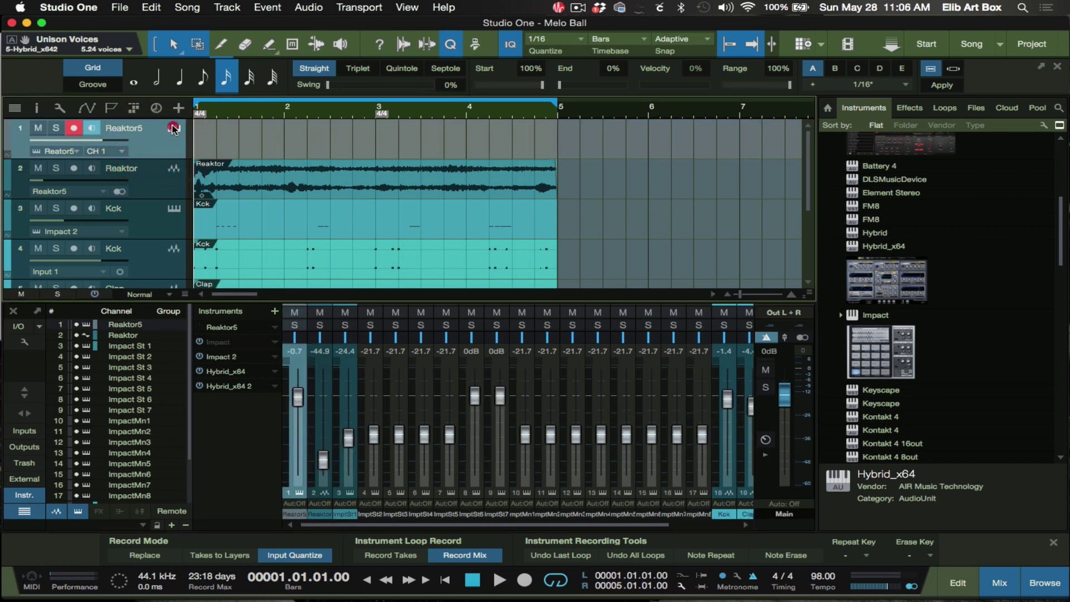
click(174, 128)
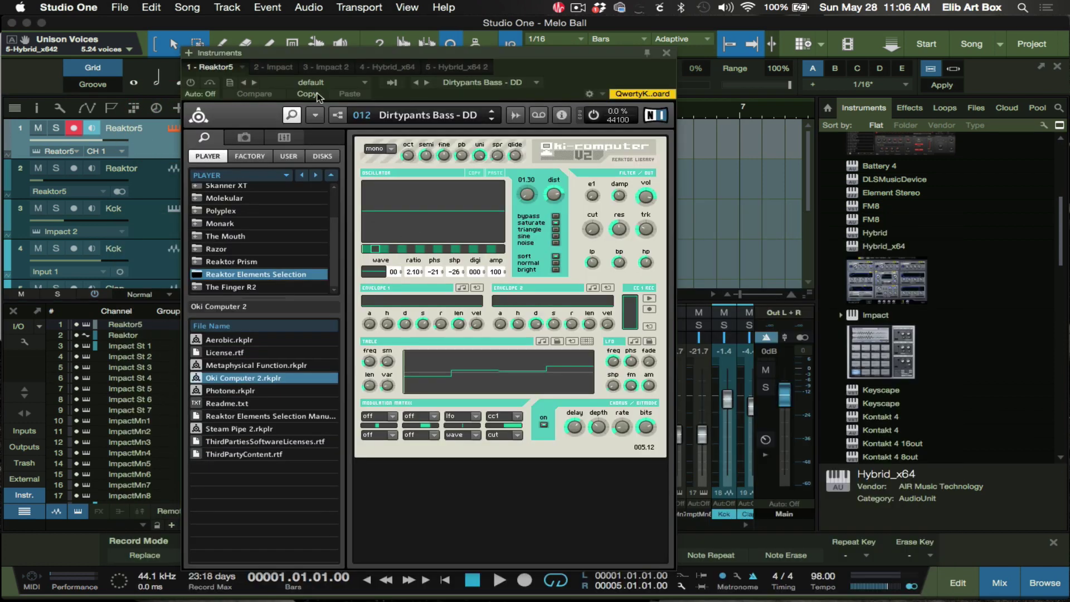
click(191, 82)
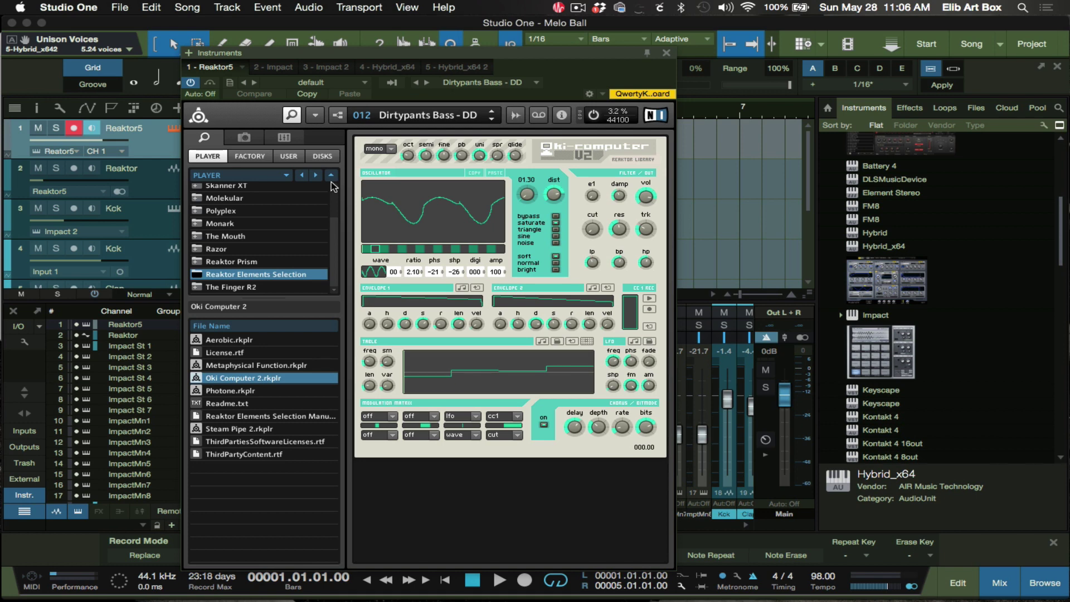
drag(383, 58, 490, 114)
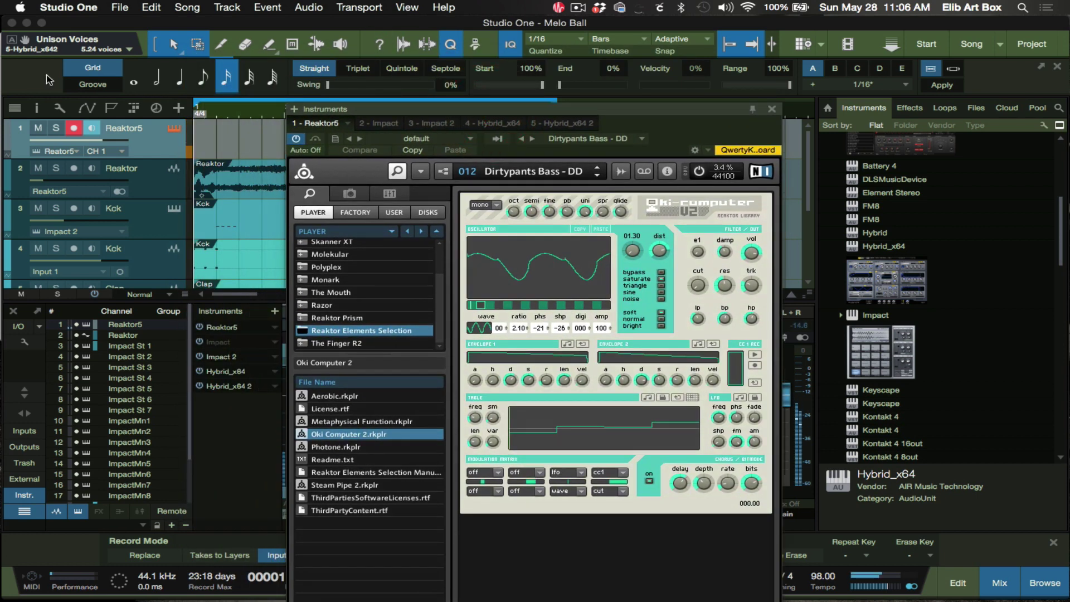
click(86, 147)
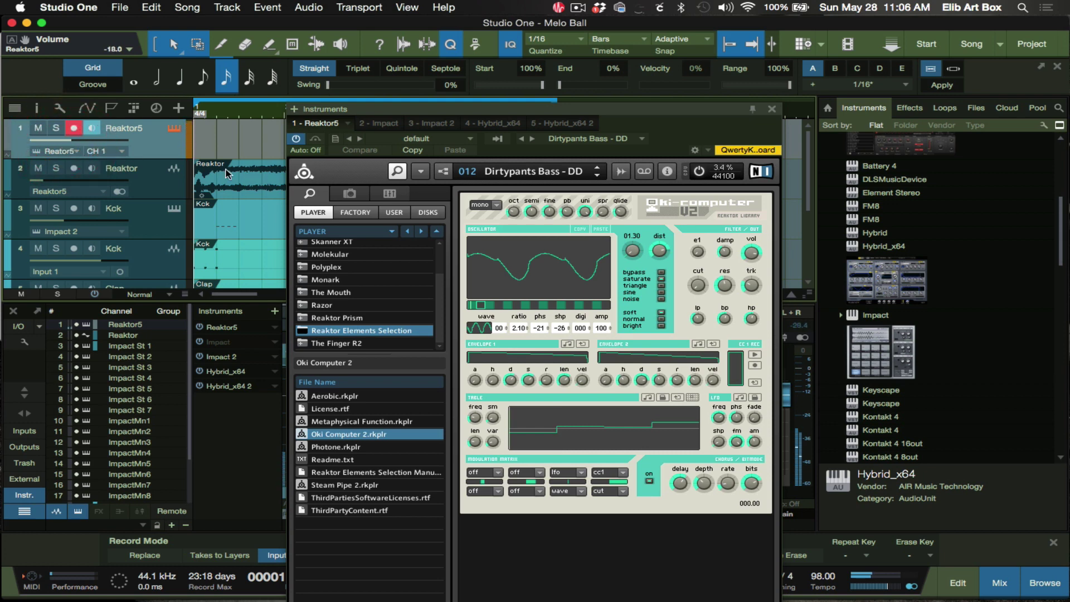
- Load the snapshot 31 - 12 Bits O' Honey - DD in Reaktor5's Oki Computer 2
click(505, 171)
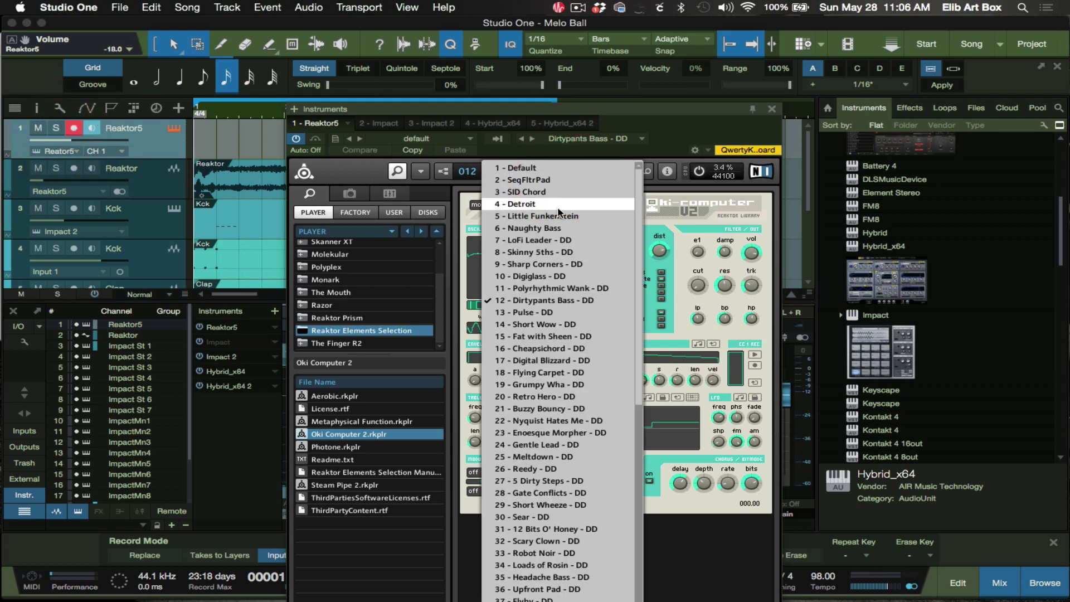
scroll(562, 251, down, 10)
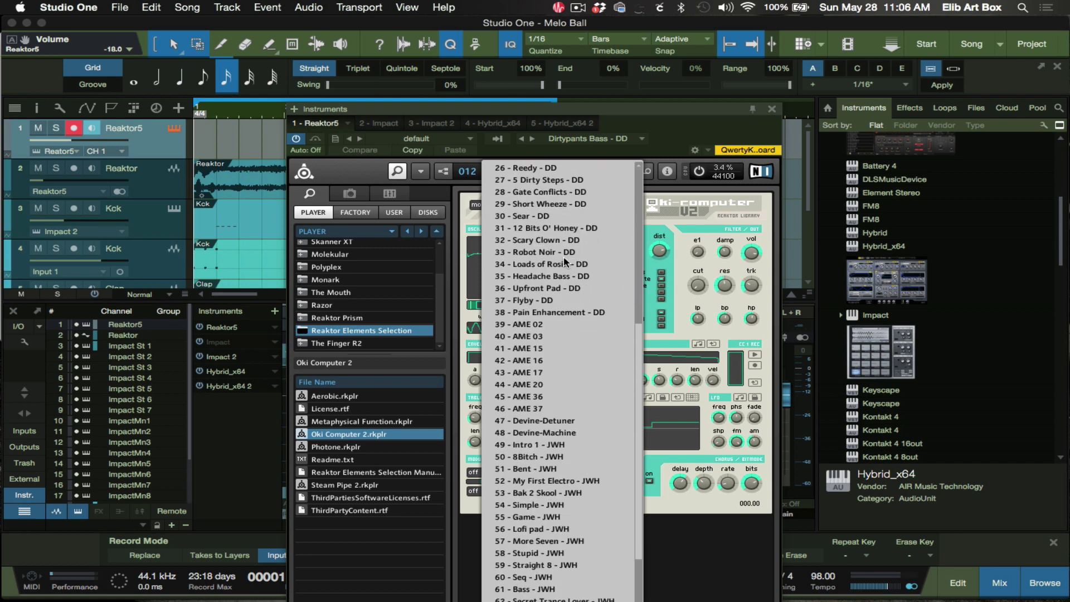
scroll(565, 262, up, 2)
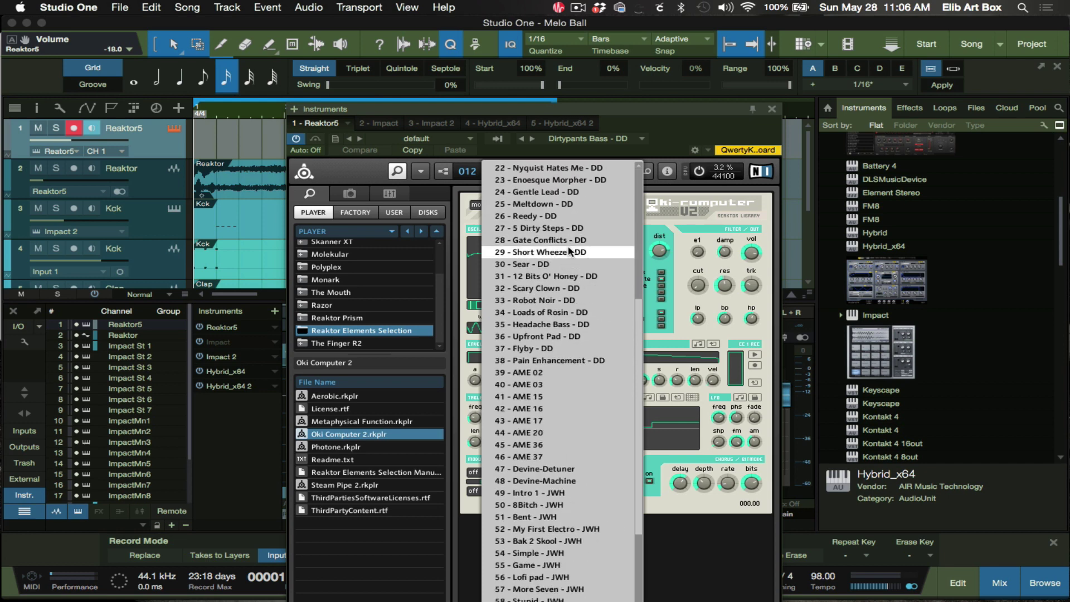
click(563, 275)
drag(580, 112, 630, 57)
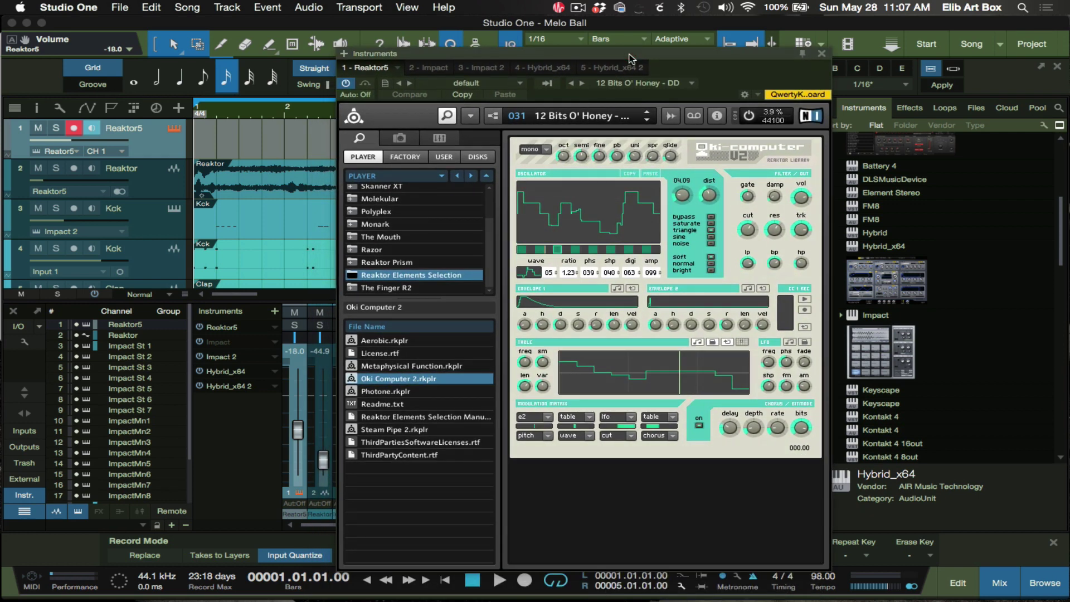